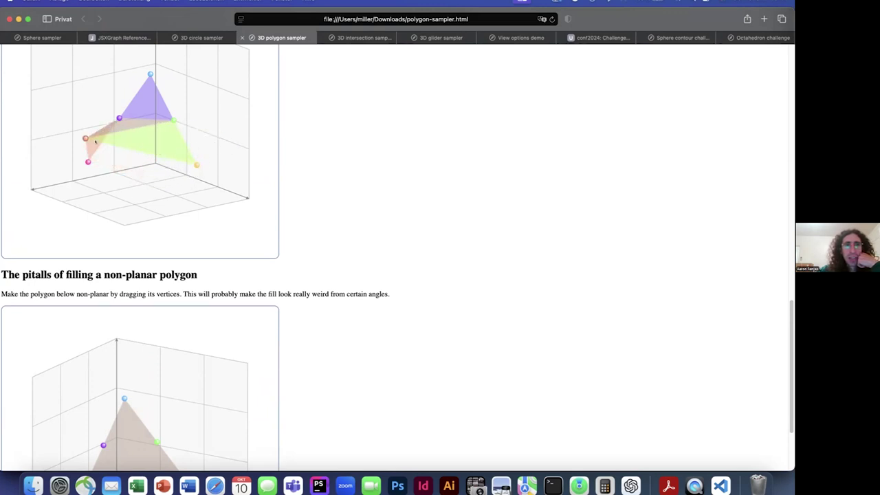
Make the filled polygon non-planar by moving its vertices out of plane, placing the purple vertex at about (3, 3, 1.78).
scroll(150, 160, "down", 3)
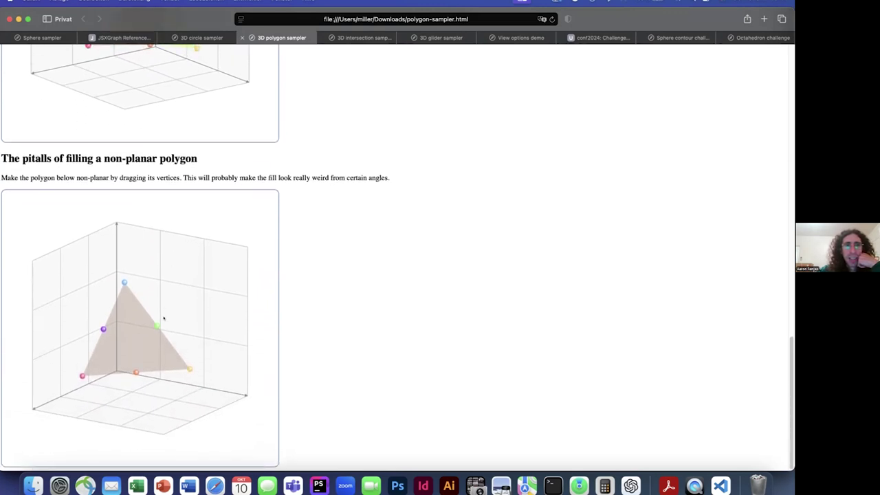
left_click_drag(154, 318, 130, 334)
left_click_drag(109, 370, 123, 339)
left_click_drag(208, 324, 117, 372)
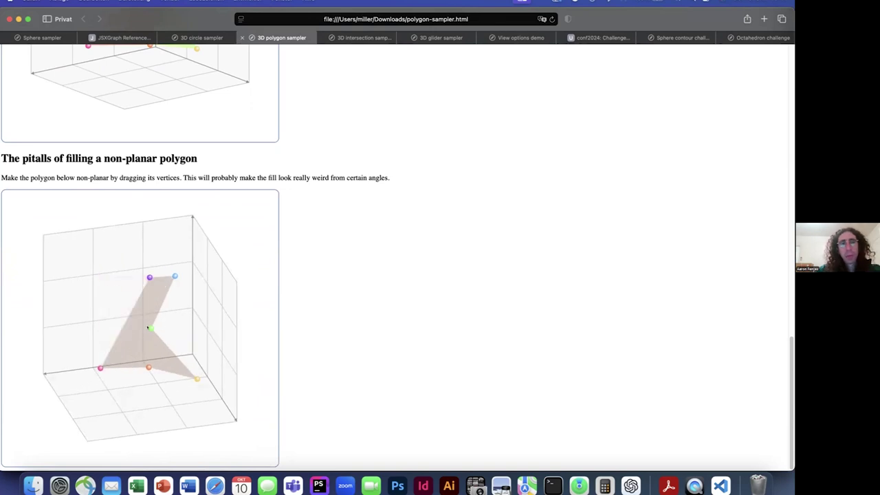
left_click_drag(177, 321, 215, 311)
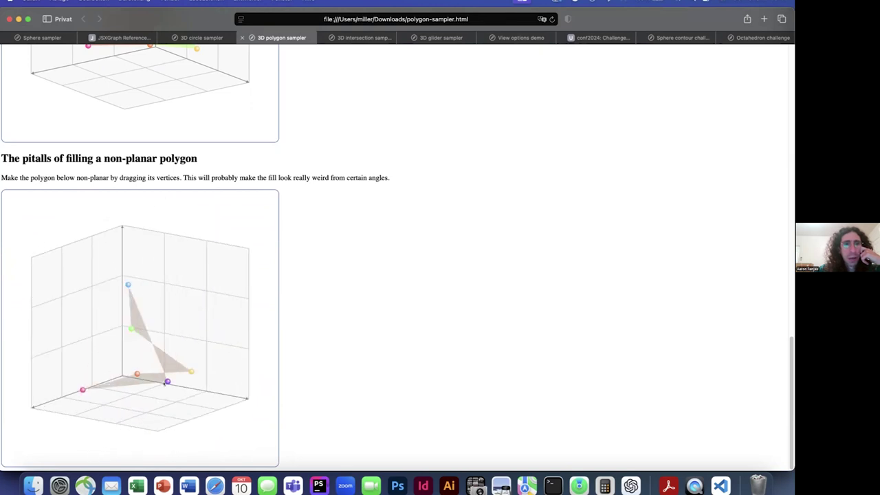
left_click_drag(111, 327, 104, 325)
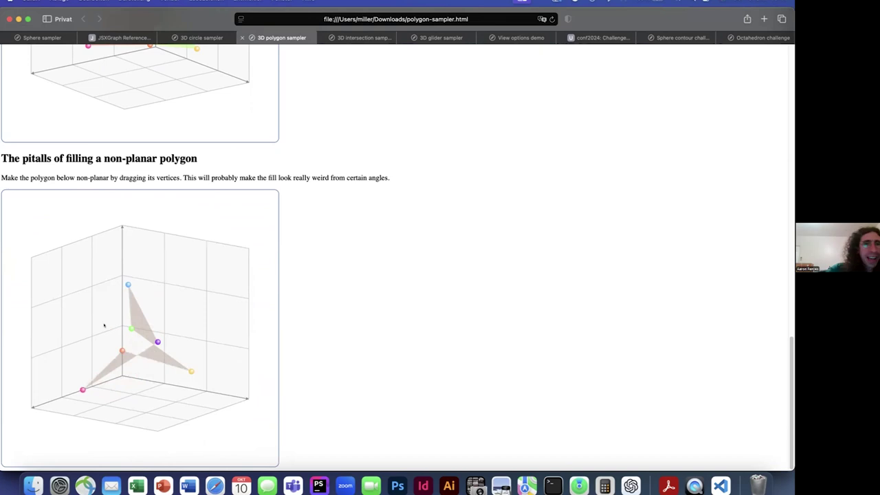
left_click_drag(157, 321, 183, 335)
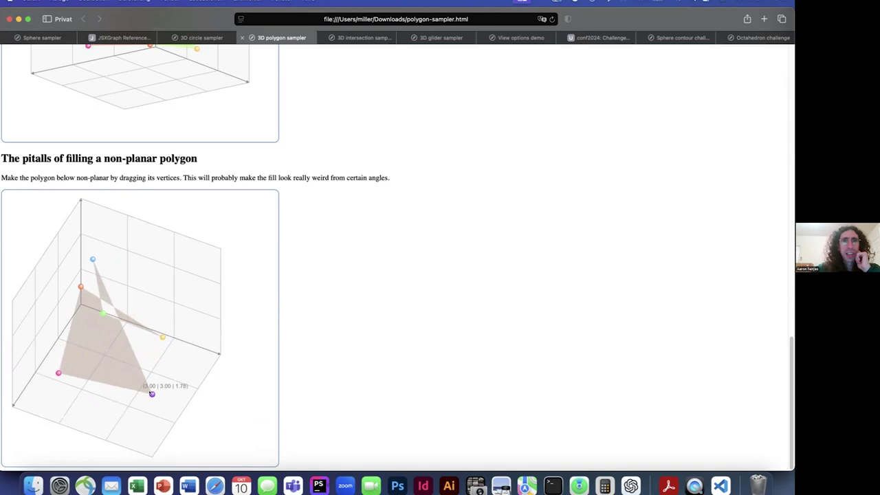
Open the 3D intersection sampler and raise the planes' shared purple point in the Plane–plane demo.
left_click(363, 38)
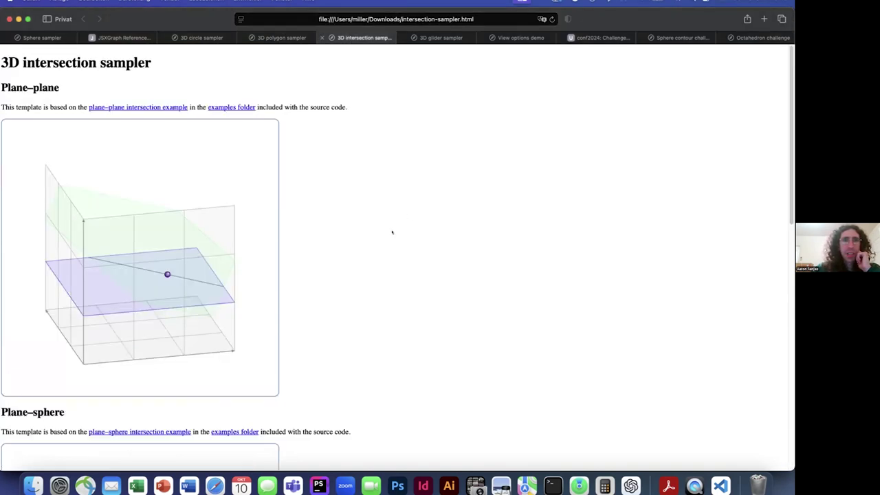
left_click_drag(235, 266, 303, 261)
left_click_drag(98, 347, 137, 281)
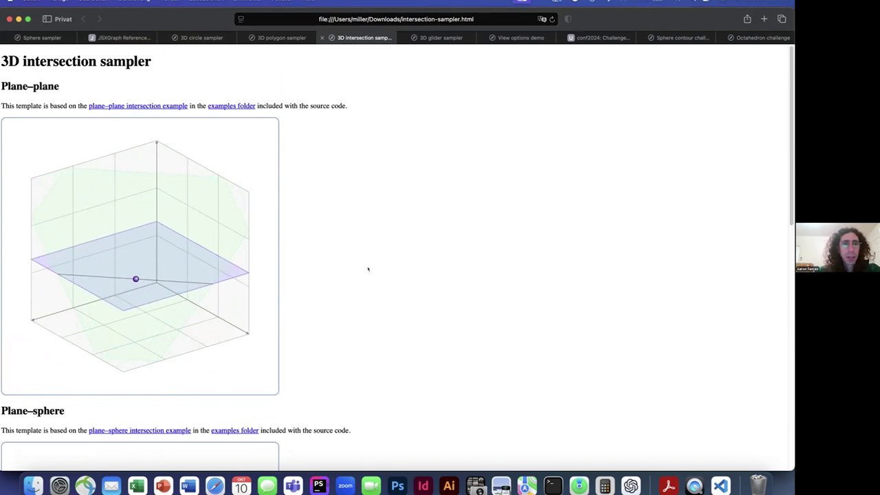
In the Plane–sphere demo, move the plane's purple point to change where the plane cuts the sphere.
scroll(368, 269, "down", 5)
scroll(368, 269, "down", 2)
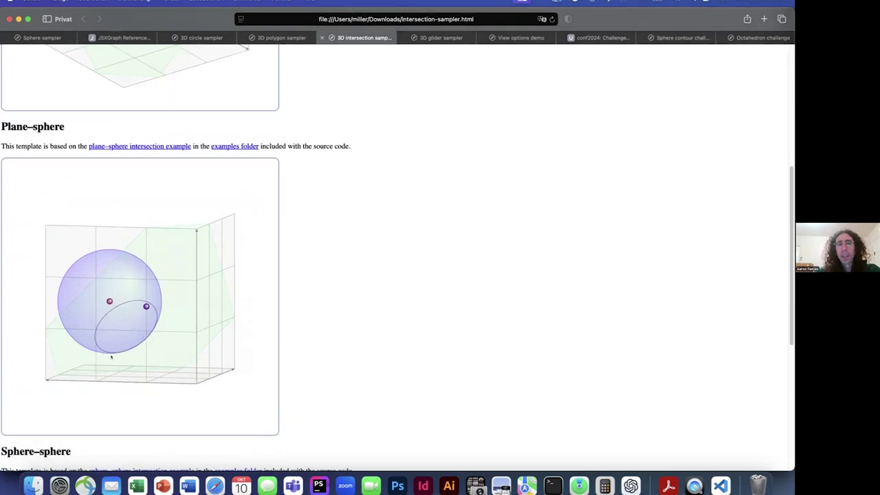
mouse_move(145, 306)
left_mouse_down()
mouse_move(122, 305)
mouse_move(119, 289)
mouse_move(135, 312)
left_mouse_up()
left_click_drag(119, 401, 213, 385)
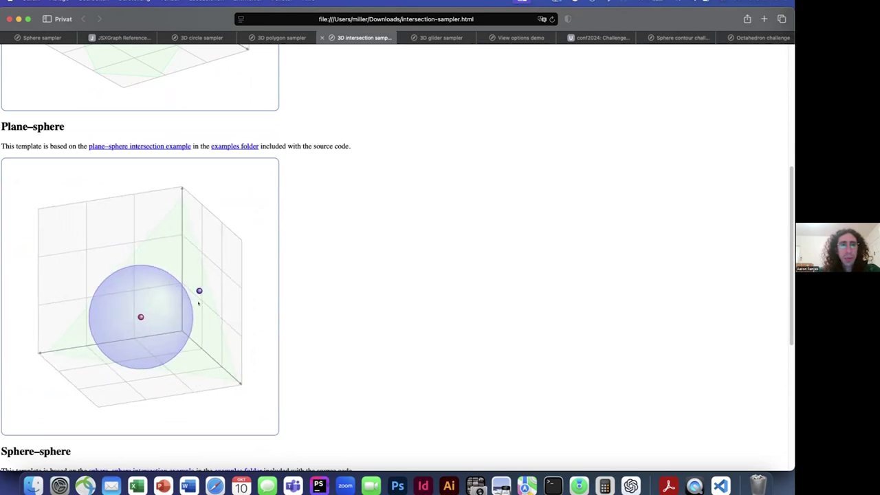
left_click_drag(198, 291, 129, 330)
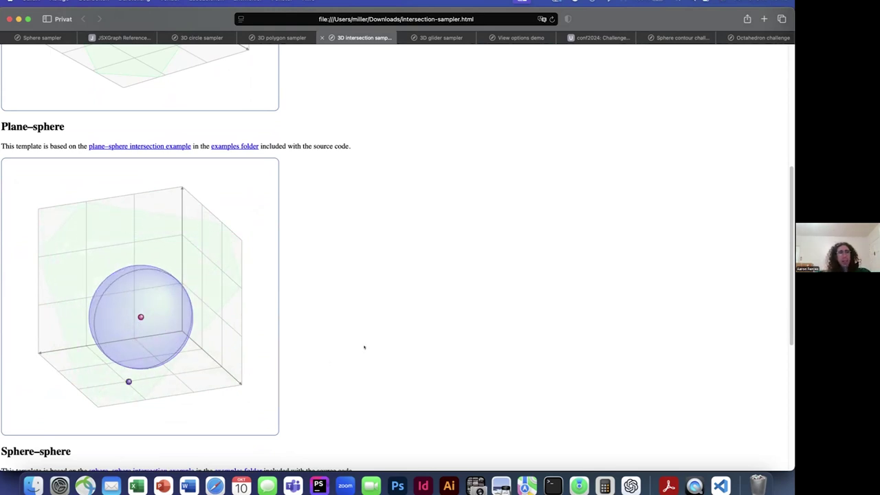
In the Sphere–sphere demo, move the blue sphere's centre point to change its intersection circle with the green sphere.
scroll(365, 347, "down", 5)
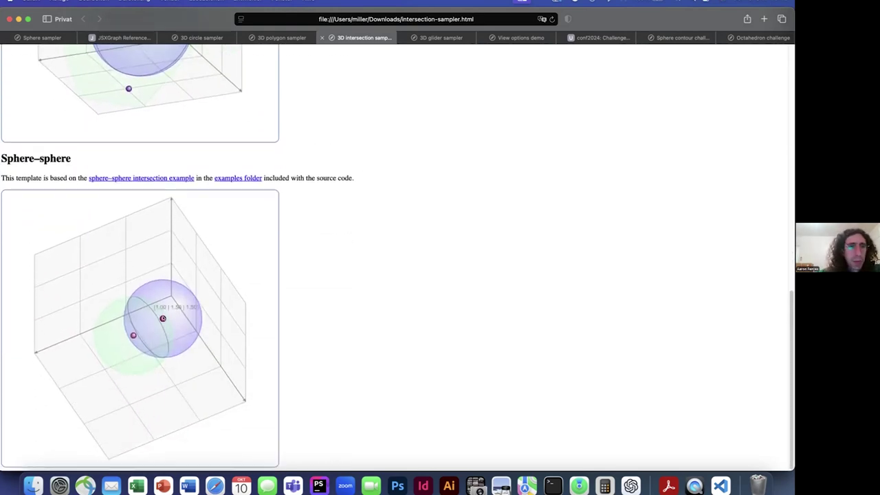
left_click_drag(134, 362, 168, 361)
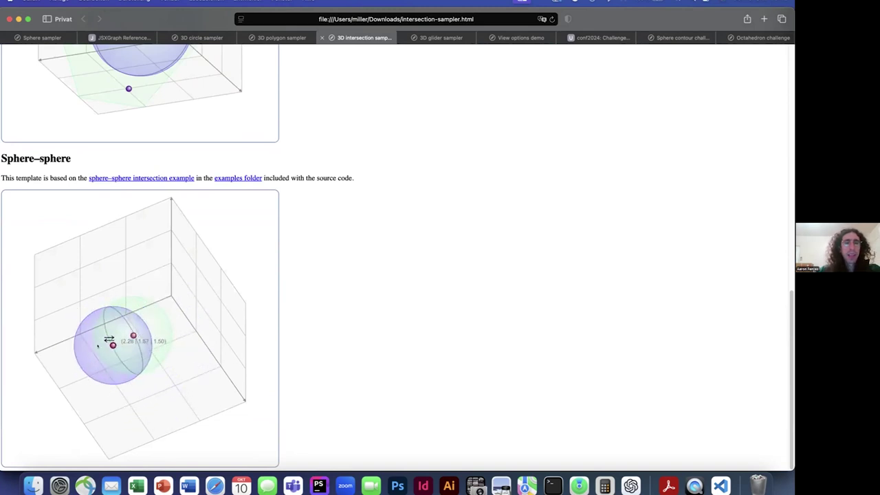
left_click_drag(210, 453, 258, 407)
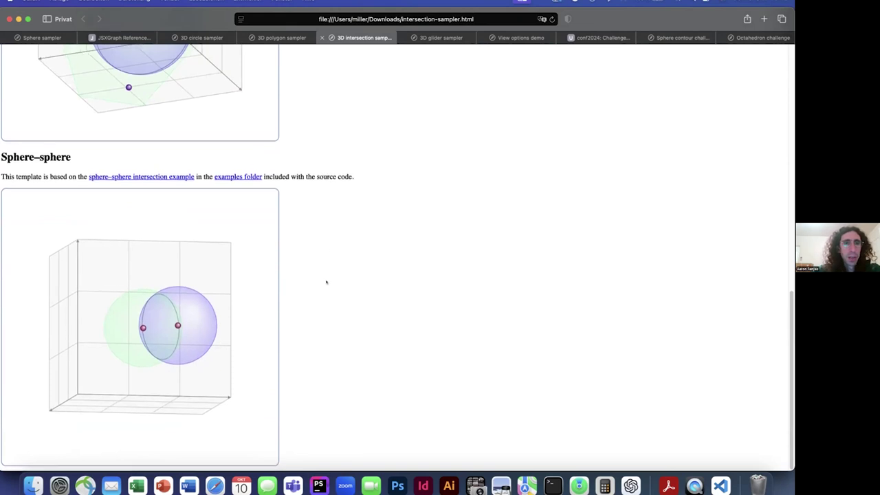
left_click_drag(230, 310, 174, 342)
Open the 3D glider sampler and, in the Line glider demo, slide the large point along the segment and reposition both endpoints.
left_click(429, 36)
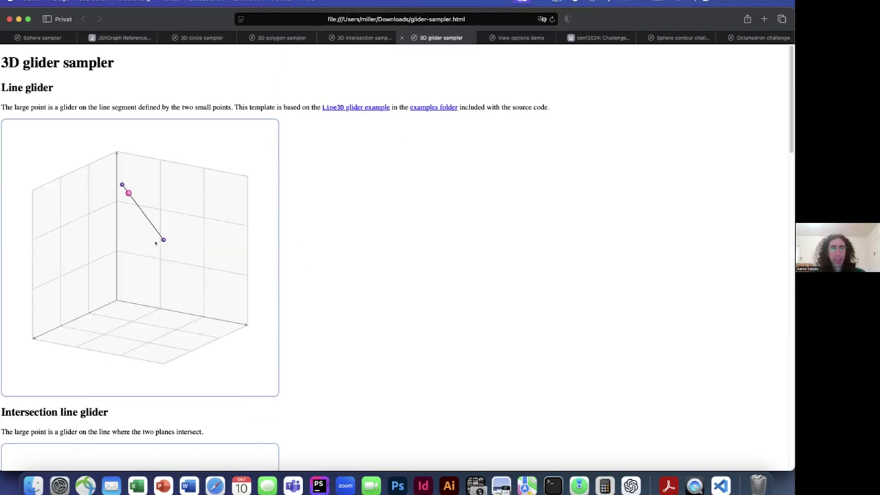
left_click_drag(126, 192, 148, 231)
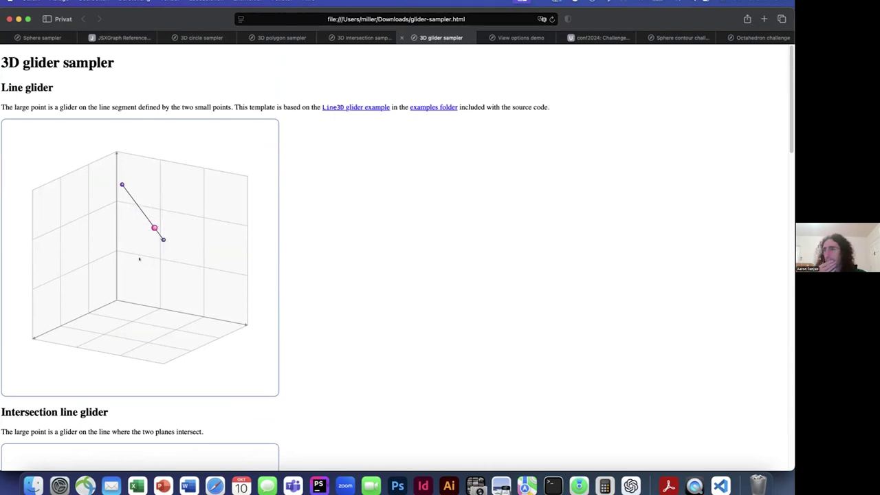
left_click_drag(191, 246, 154, 260)
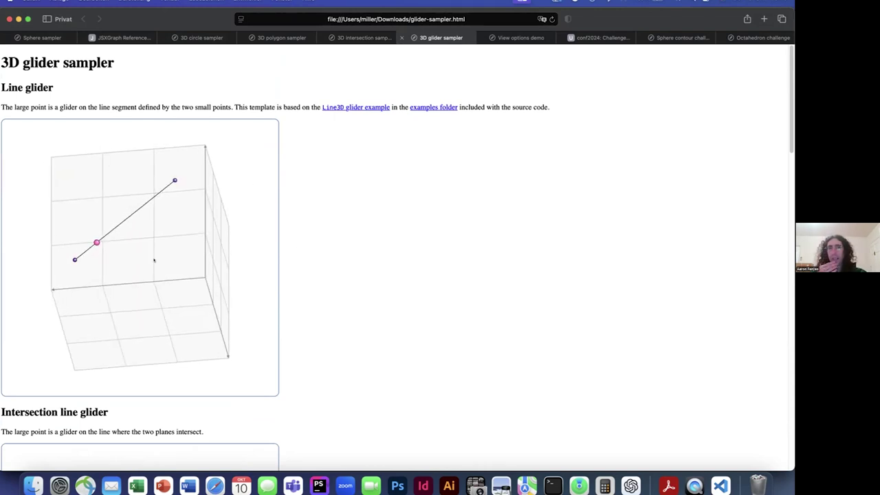
left_click_drag(75, 259, 168, 275)
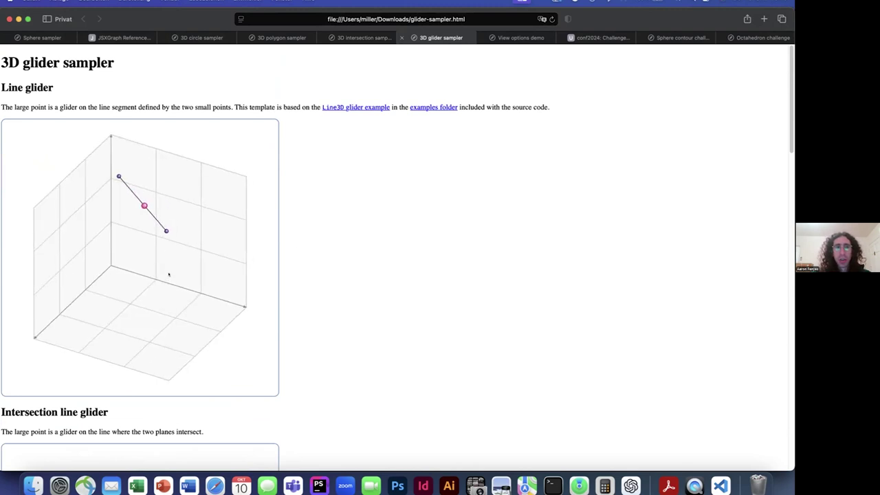
left_click_drag(119, 175, 119, 275)
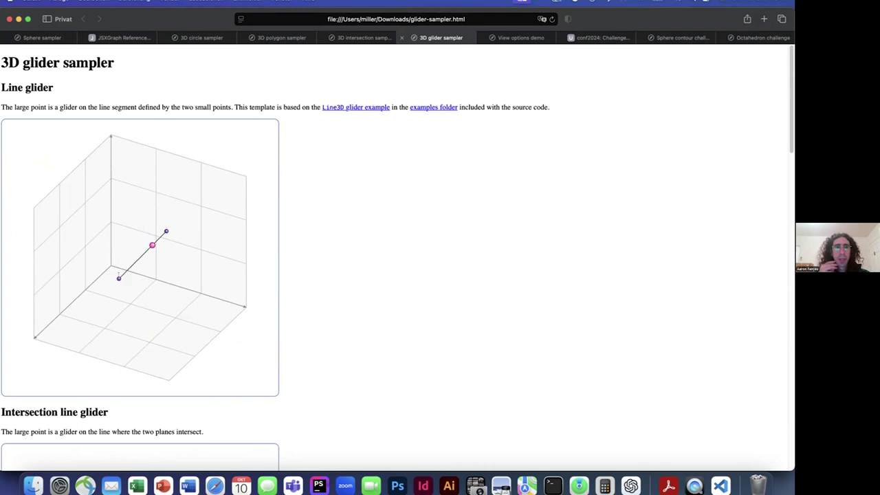
mouse_move(148, 239)
left_mouse_down()
mouse_move(115, 277)
mouse_move(170, 220)
mouse_move(136, 252)
left_mouse_up()
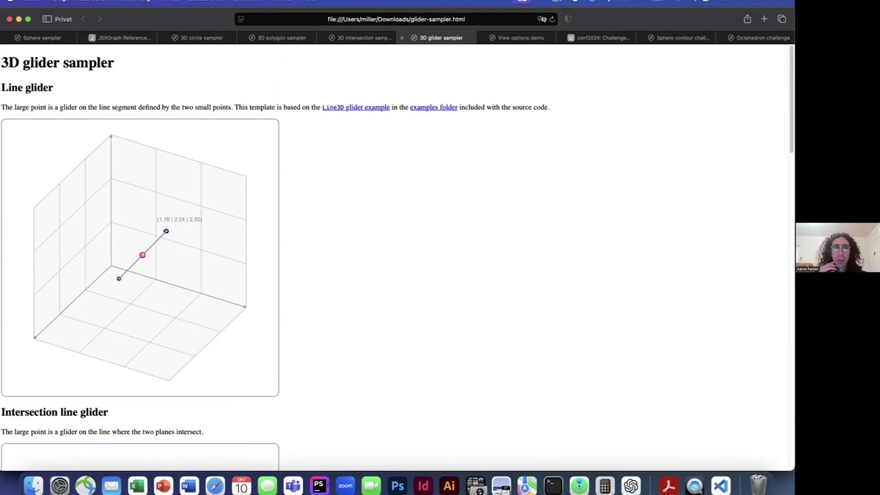
left_click_drag(166, 231, 156, 303)
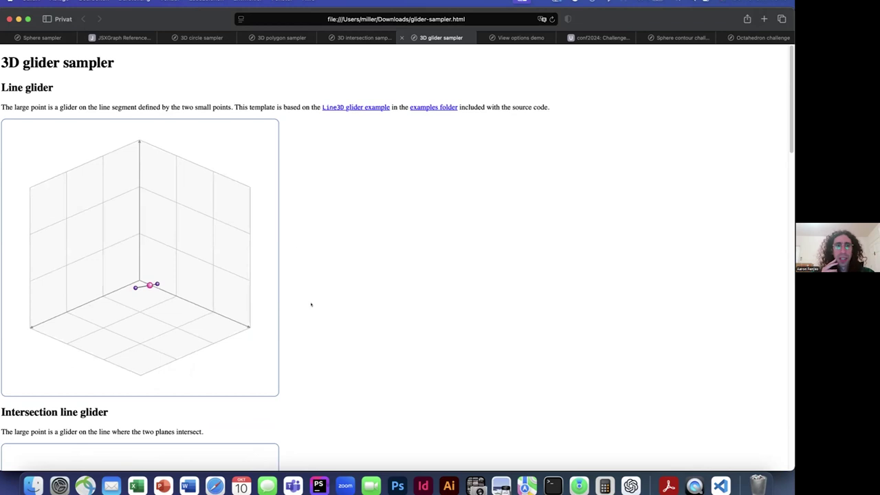
In the Intersection line glider demo, slide the large point along the line and shift the planes by their small purple point.
scroll(311, 304, "down", 7)
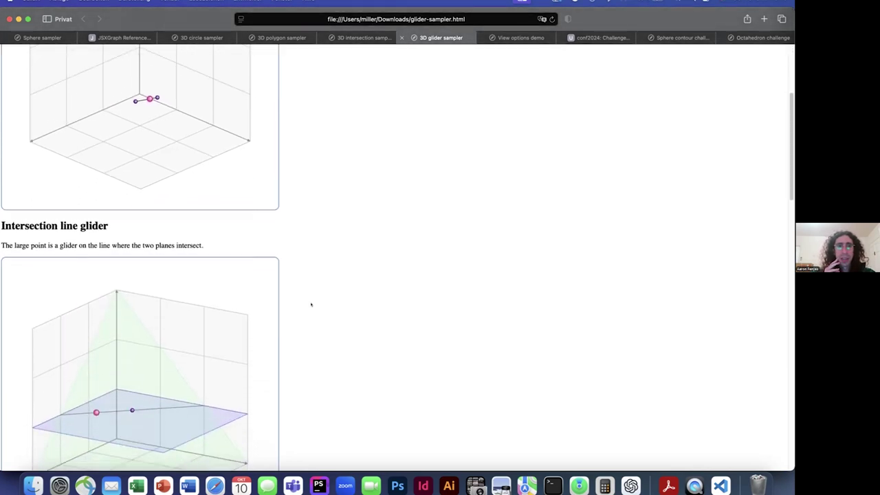
scroll(310, 304, "up", 1)
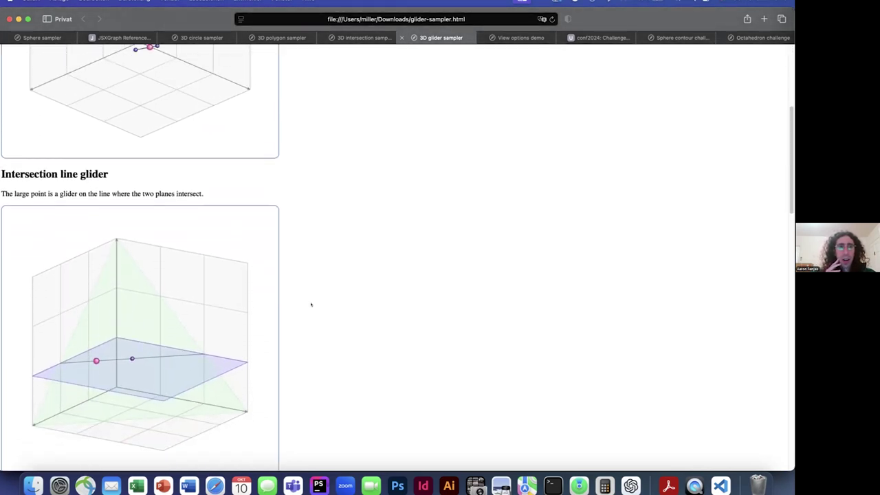
scroll(311, 305, "down", 1)
mouse_move(92, 337)
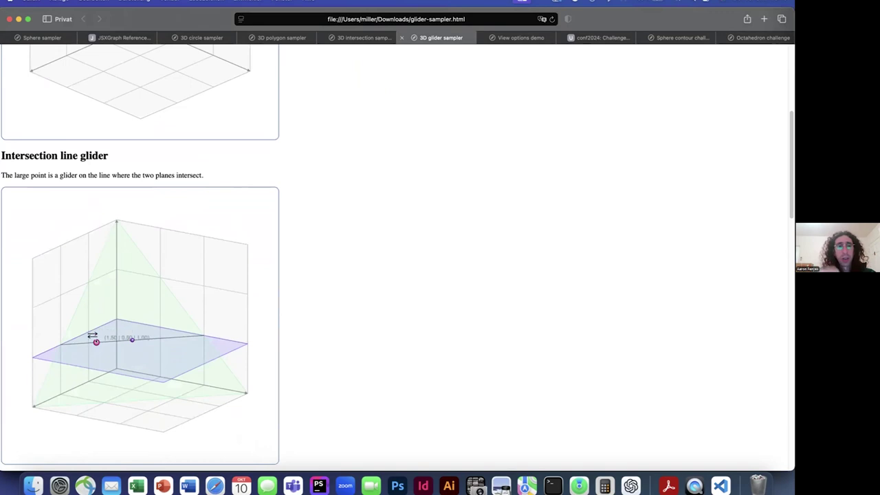
left_click_drag(129, 341, 79, 330)
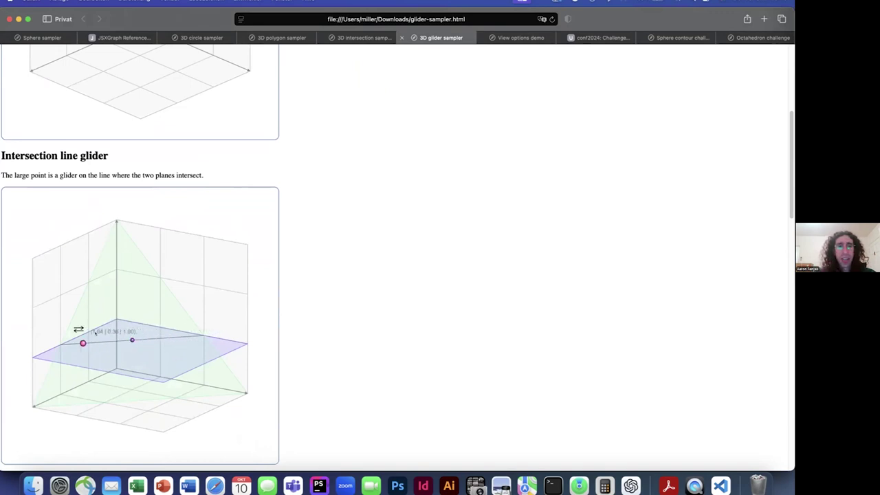
mouse_move(153, 335)
left_mouse_down()
mouse_move(102, 327)
mouse_move(131, 318)
mouse_move(126, 344)
mouse_move(142, 367)
mouse_move(139, 284)
mouse_move(133, 290)
mouse_move(144, 284)
mouse_move(148, 324)
mouse_move(146, 288)
mouse_move(148, 339)
left_mouse_up()
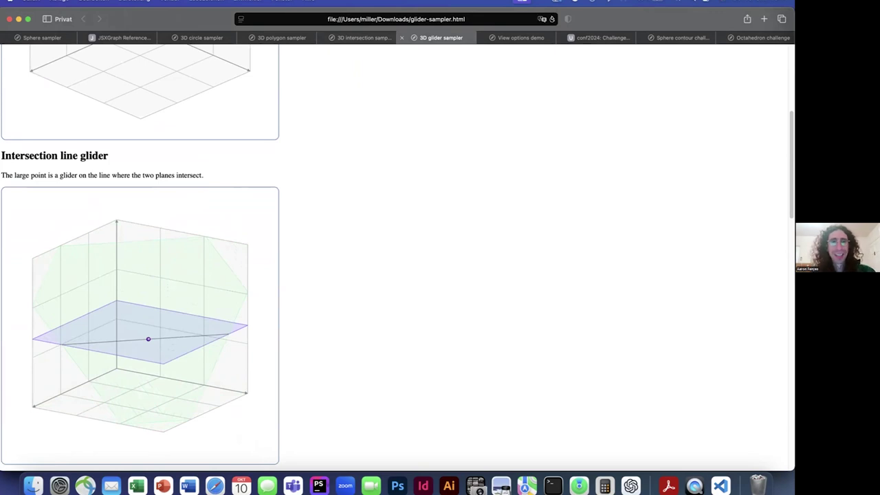
scroll(149, 303, "down", 2)
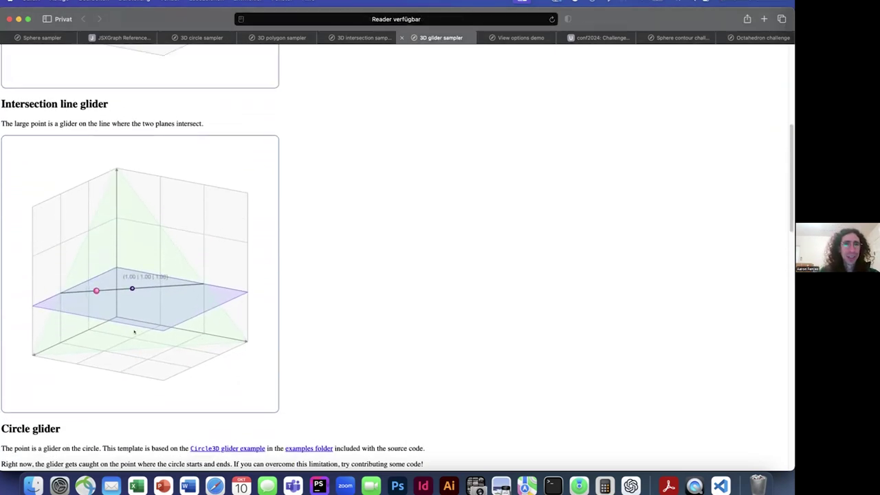
scroll(134, 323, "up", 1)
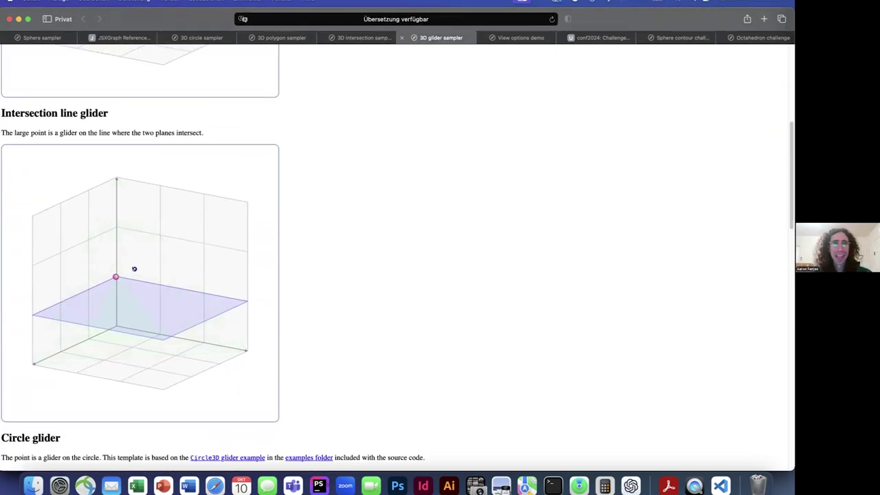
mouse_move(141, 293)
left_mouse_down()
mouse_move(142, 232)
mouse_move(146, 282)
left_mouse_up()
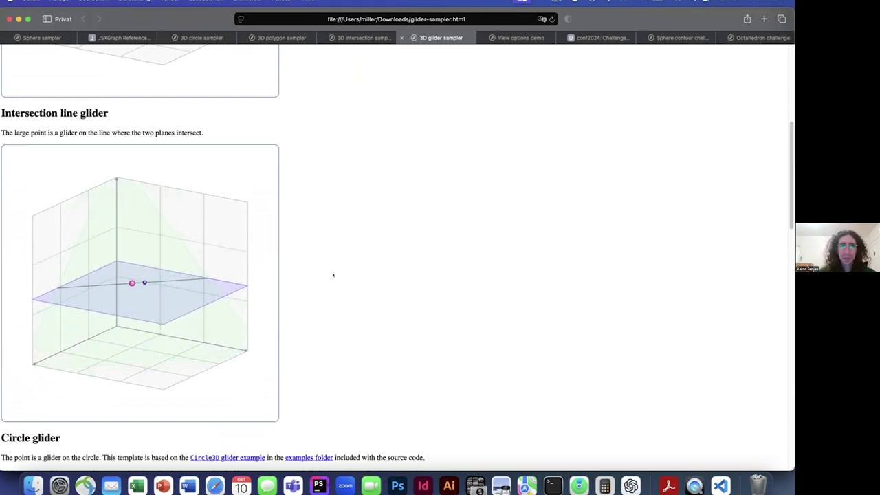
In the Circle glider demo, slide the pink point around the circle and try to pass the circle's start and end point.
scroll(332, 275, "down", 10)
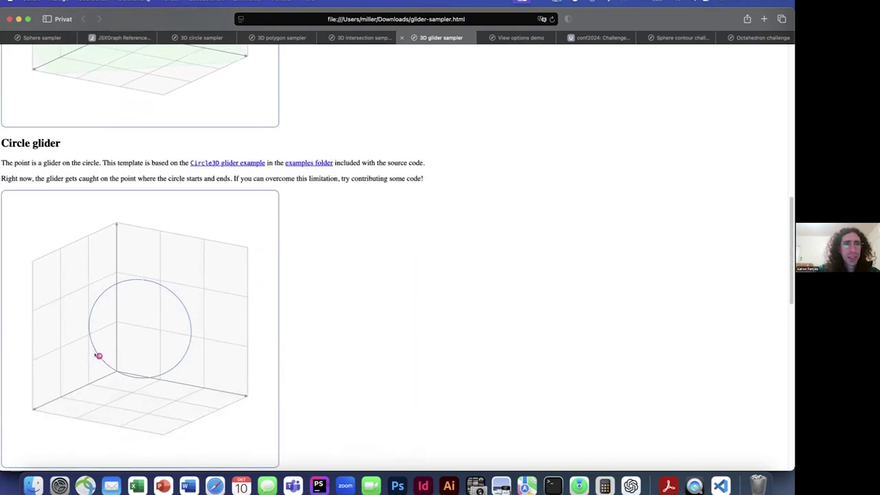
left_click_drag(98, 354, 187, 313)
mouse_move(240, 356)
left_mouse_down()
mouse_move(214, 387)
mouse_move(231, 341)
mouse_move(236, 364)
left_mouse_up()
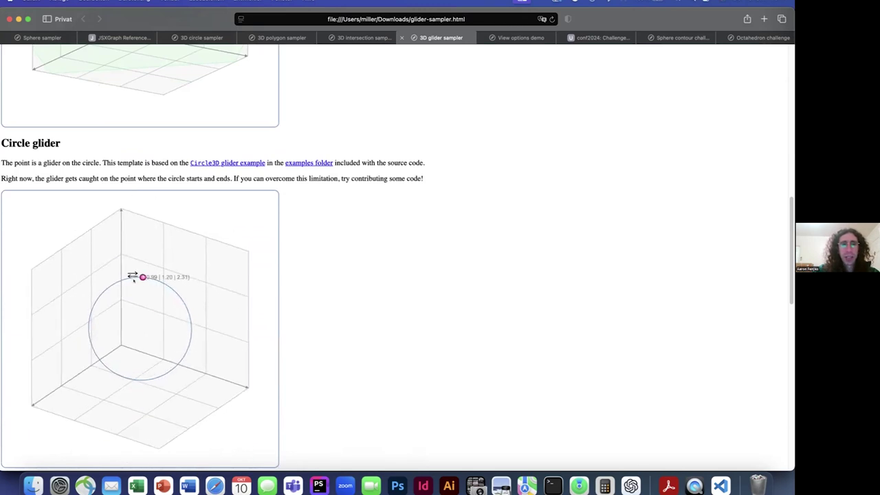
left_click_drag(98, 308, 148, 269)
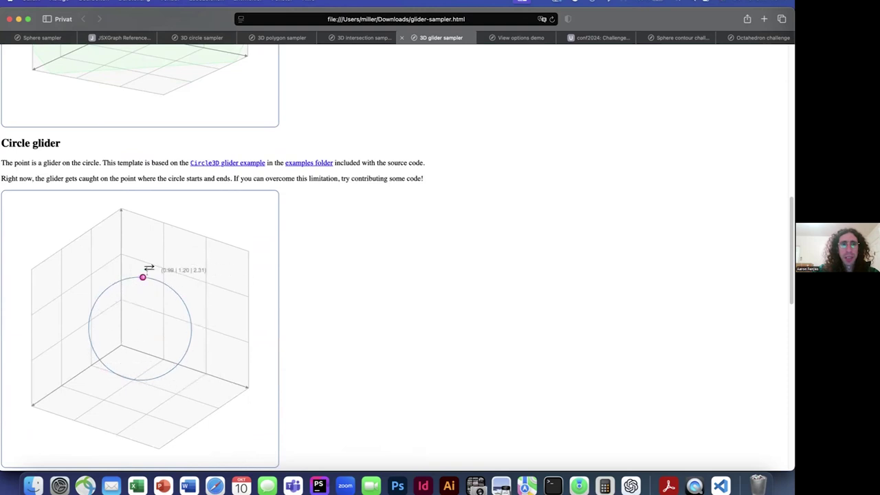
left_click_drag(199, 277, 186, 334)
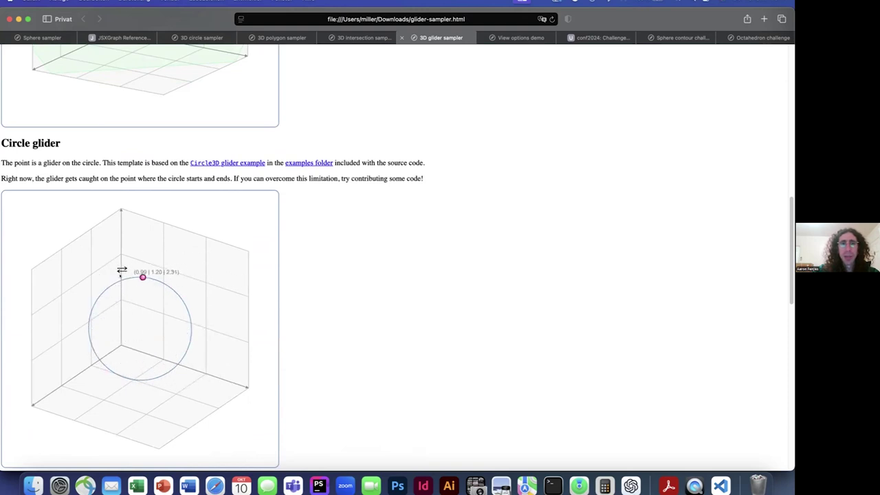
left_click_drag(144, 260, 133, 281)
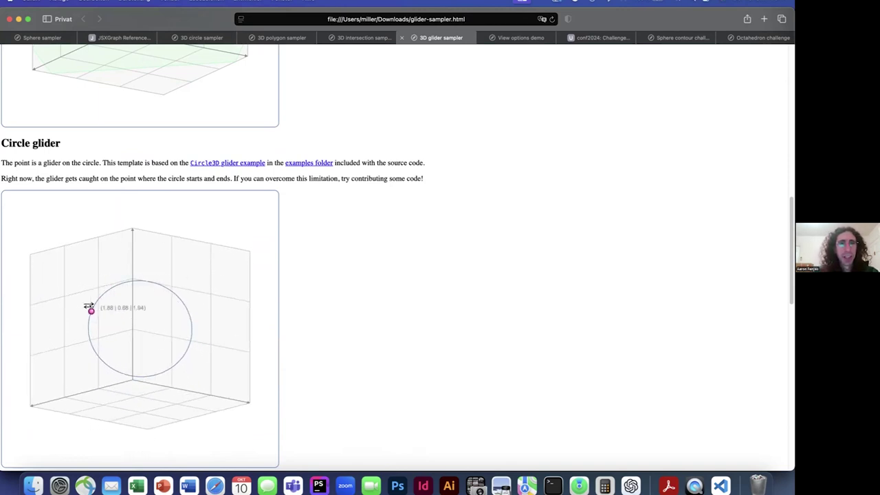
left_click_drag(88, 307, 200, 336)
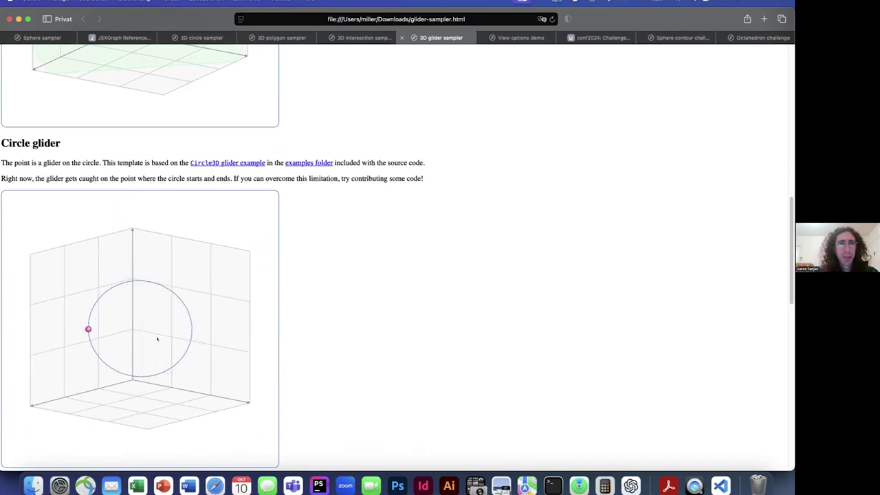
left_click_drag(157, 338, 207, 318)
scroll(316, 299, "down", 5)
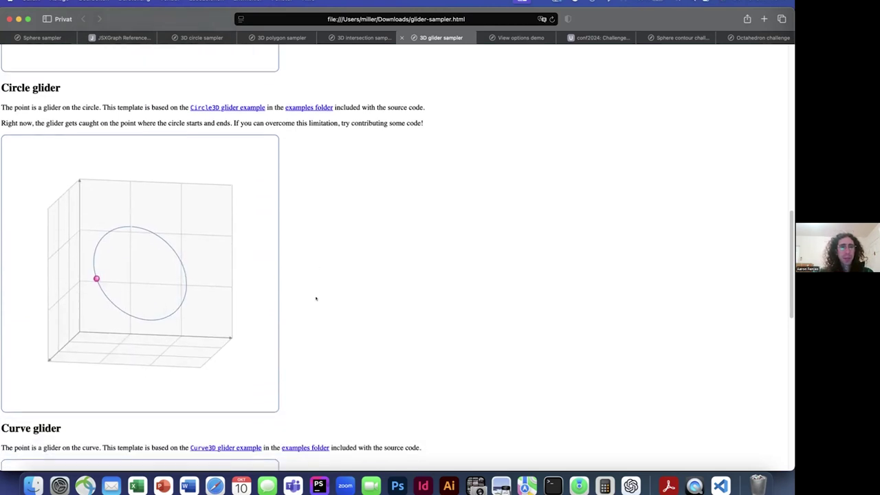
In the Curve glider demo, slide the pink point along the curve and rotate the view around it.
scroll(316, 298, "down", 3)
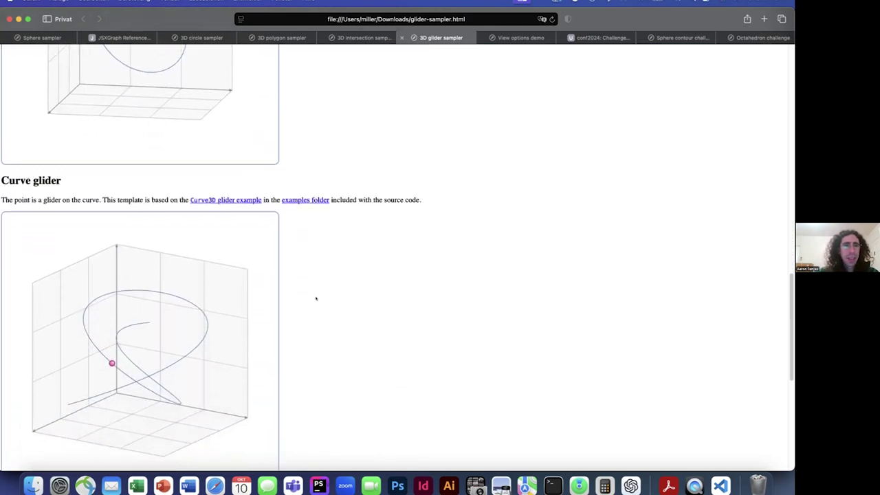
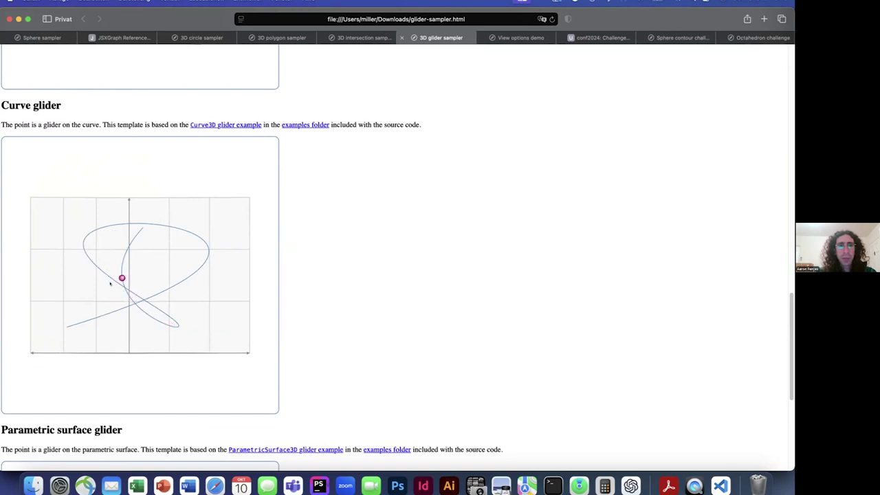
left_click_drag(147, 223, 134, 236)
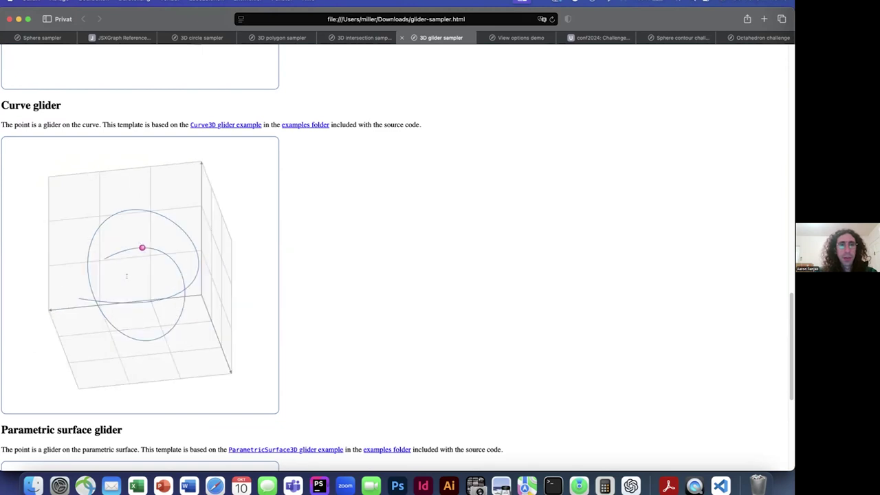
In the Parametric surface glider demo, slide the pink point over the purple surface while rotating the view to different angles.
scroll(137, 275, "down", 5)
left_click_drag(156, 356, 143, 369)
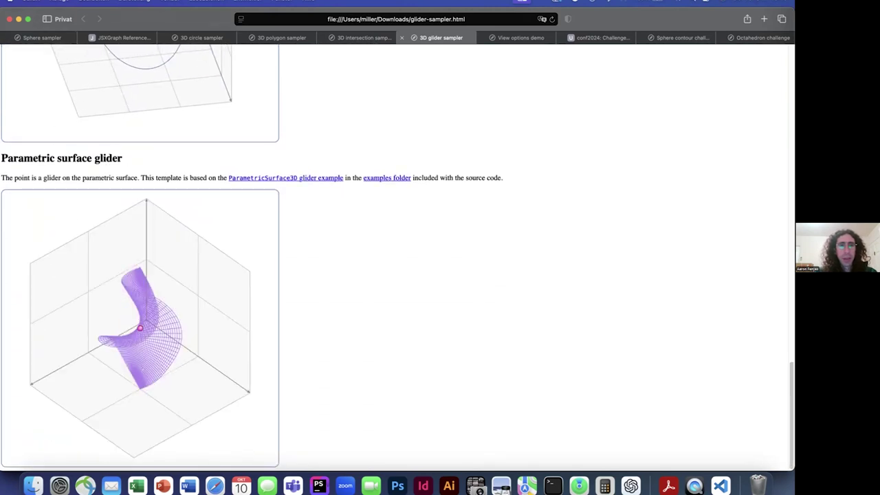
left_click_drag(139, 328, 138, 273)
scroll(139, 276, "up", 2)
scroll(139, 276, "down", 1)
left_click_drag(183, 311, 82, 285)
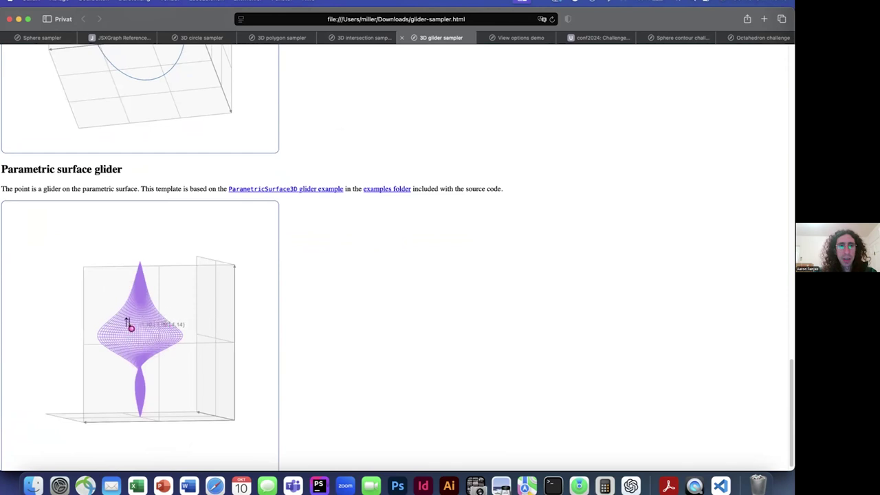
left_click_drag(138, 342, 145, 313)
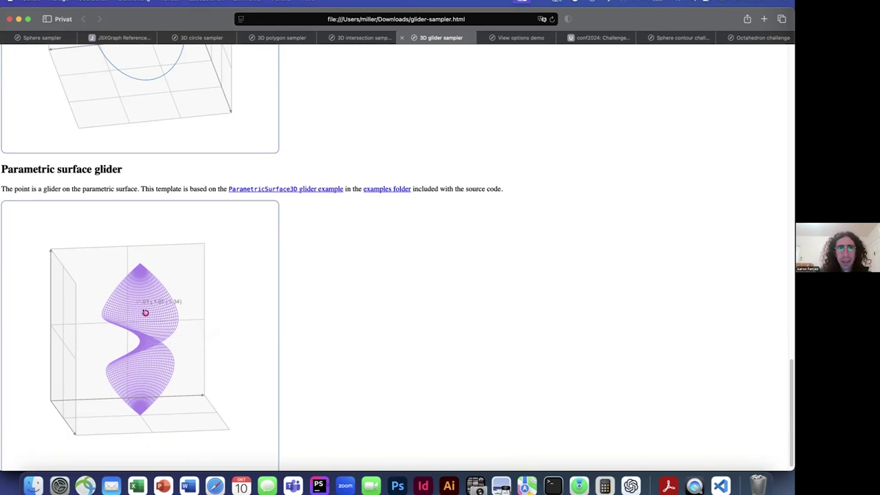
left_click_drag(145, 313, 137, 362)
Reposition the pink point on the lower part of the parametric surface and tilt the view to show its place there.
scroll(185, 357, "up", 2)
left_click_drag(199, 371, 146, 371)
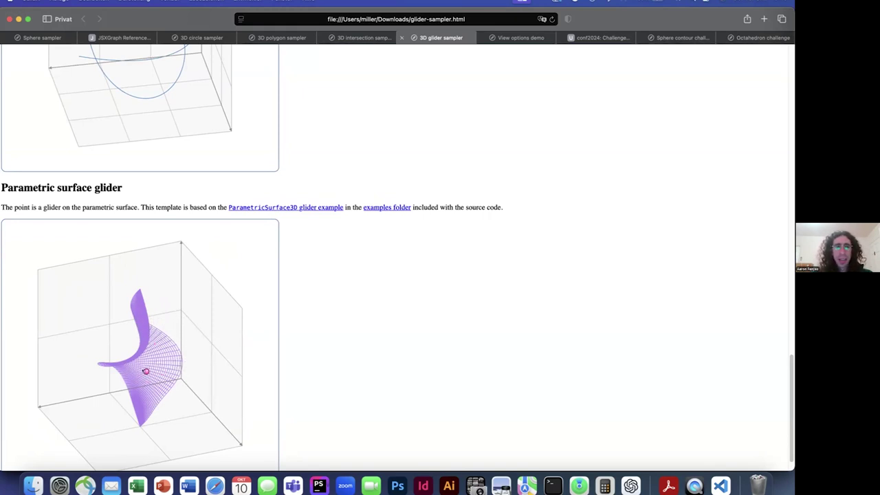
left_click_drag(165, 386, 187, 372)
scroll(302, 362, "down", 1)
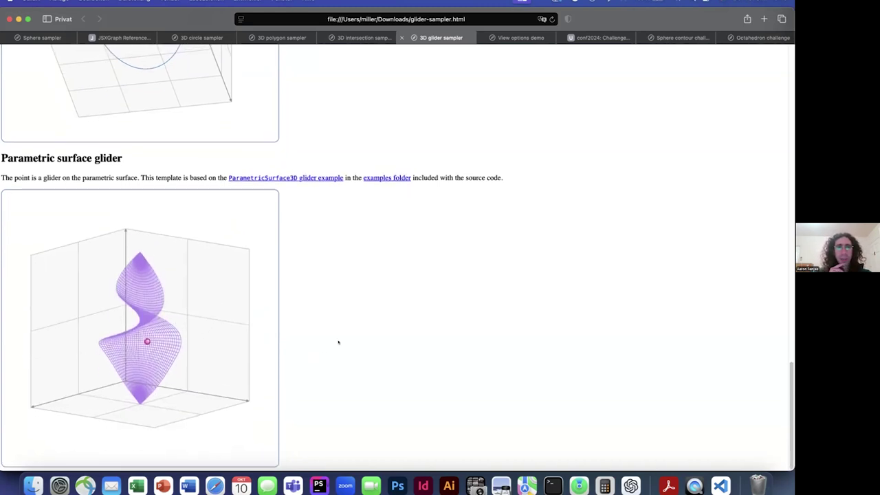
left_click_drag(171, 347, 171, 366)
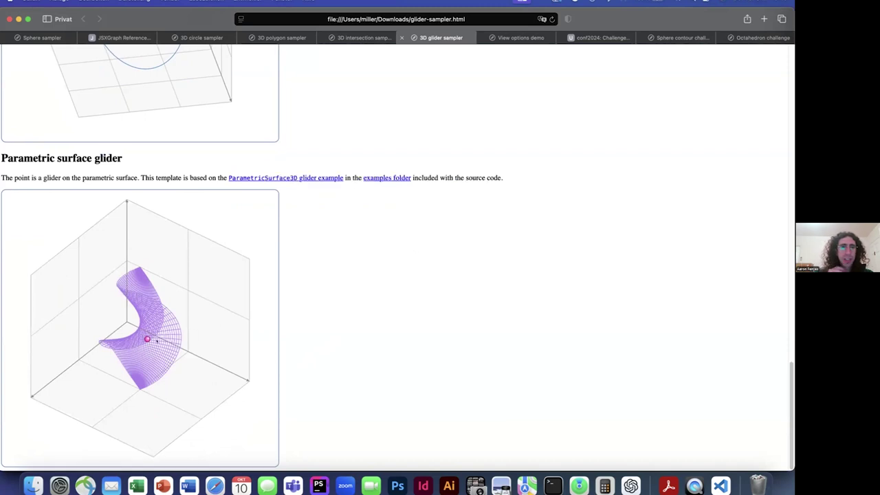
left_click_drag(157, 341, 156, 323)
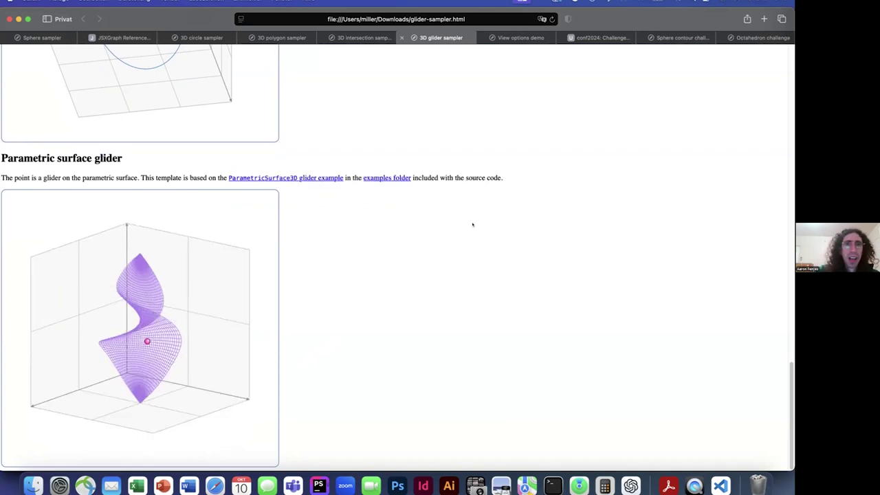
Open the View options demo, set its projection to Central and rotate the 3D view.
left_click(515, 39)
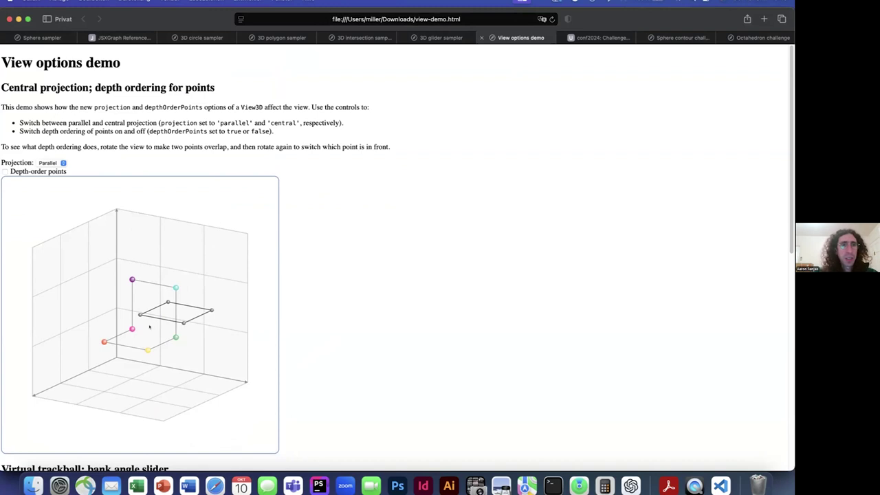
mouse_move(163, 334)
left_mouse_down()
mouse_move(176, 341)
mouse_move(143, 360)
mouse_move(133, 352)
mouse_move(147, 332)
left_mouse_up()
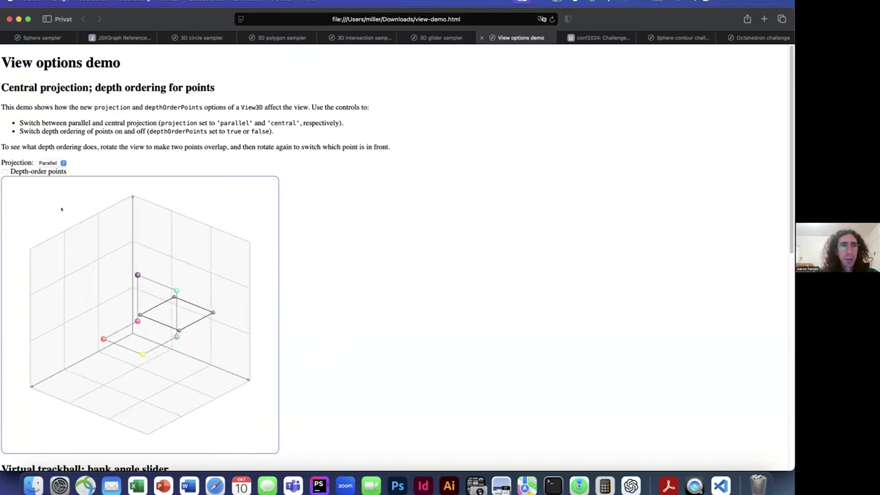
left_click(61, 163)
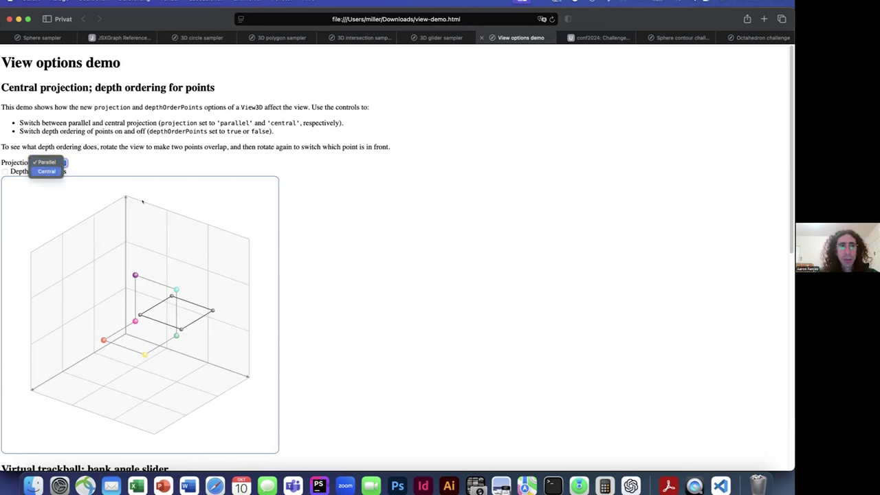
key("Return")
left_click(198, 355)
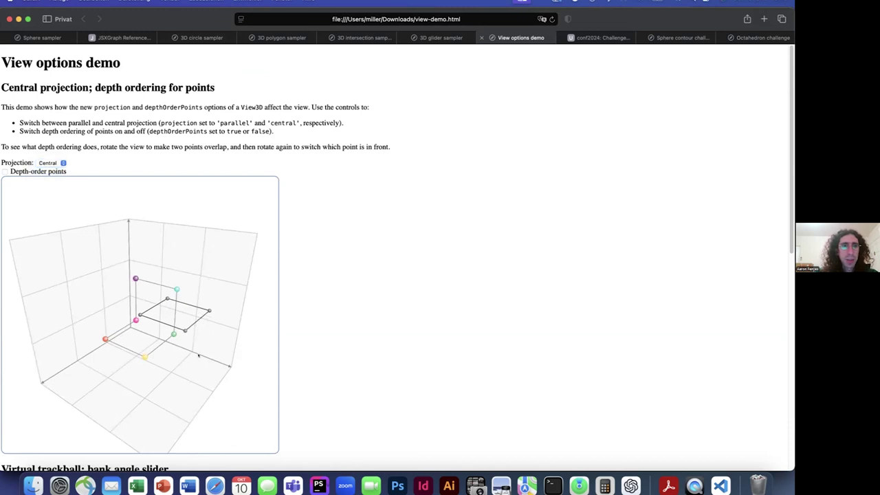
left_click_drag(148, 356, 122, 350)
left_click_drag(200, 348, 204, 344)
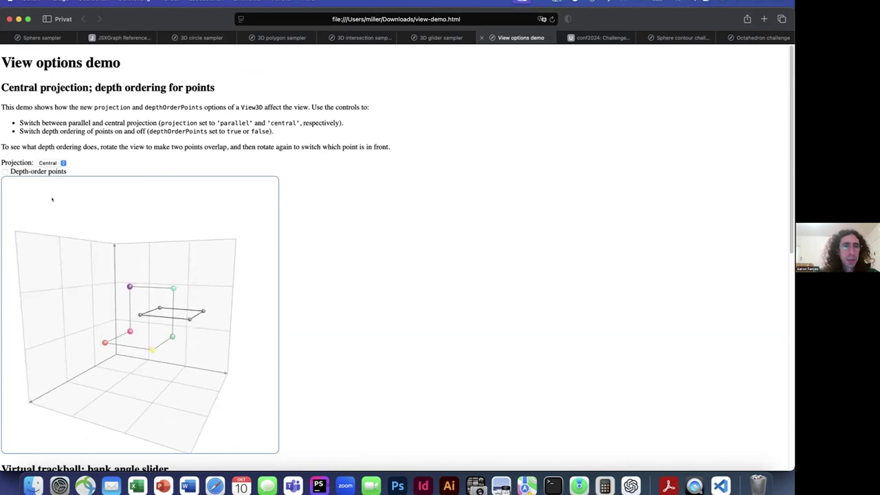
Switch the projection to Parallel and rotate the view to compare it with the central projection.
left_click(49, 162)
left_click(45, 152)
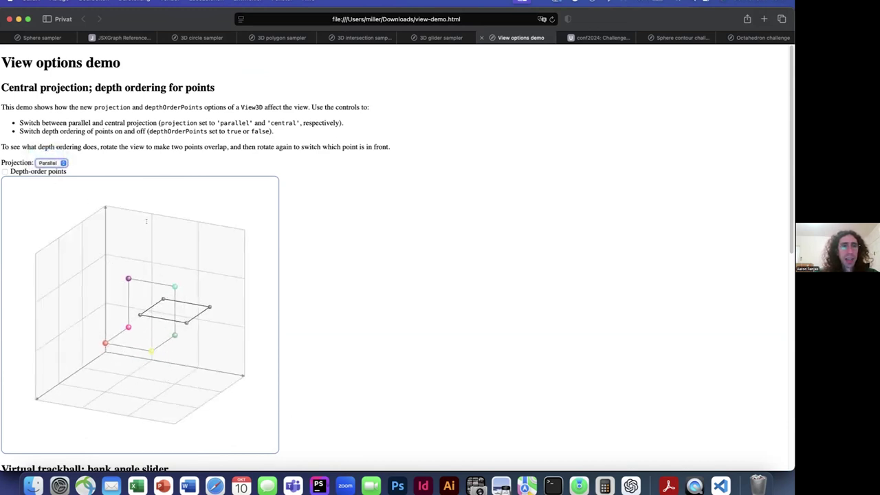
mouse_move(141, 216)
left_mouse_down()
mouse_move(142, 245)
mouse_move(134, 222)
left_mouse_up()
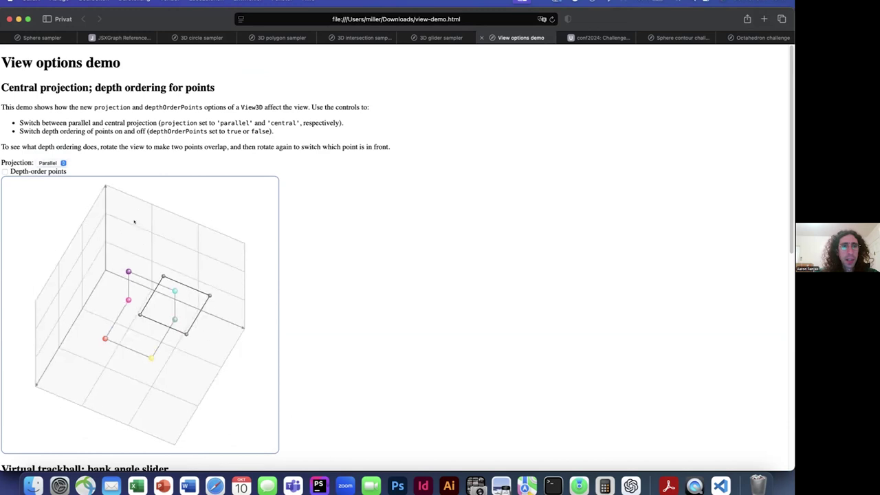
With Central projection set, rotate the view until points nearly overlap and try depth ordering of points on and off.
left_click(48, 163)
left_click(48, 171)
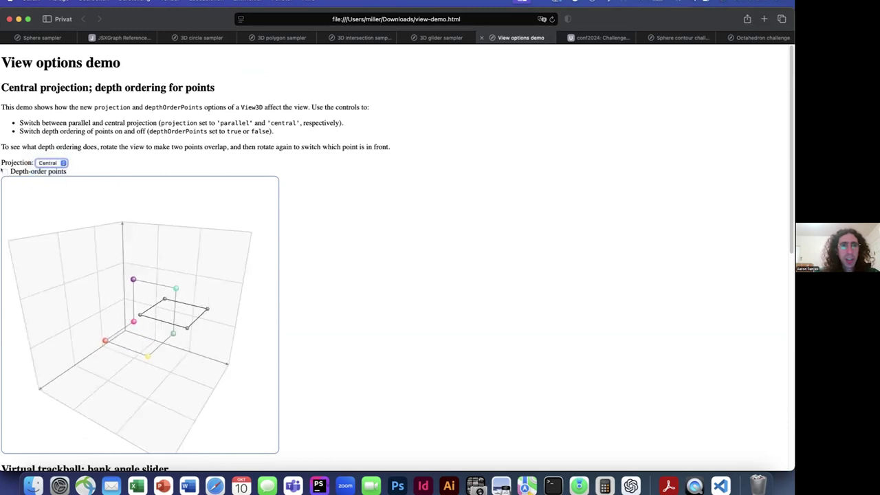
left_click(4, 172)
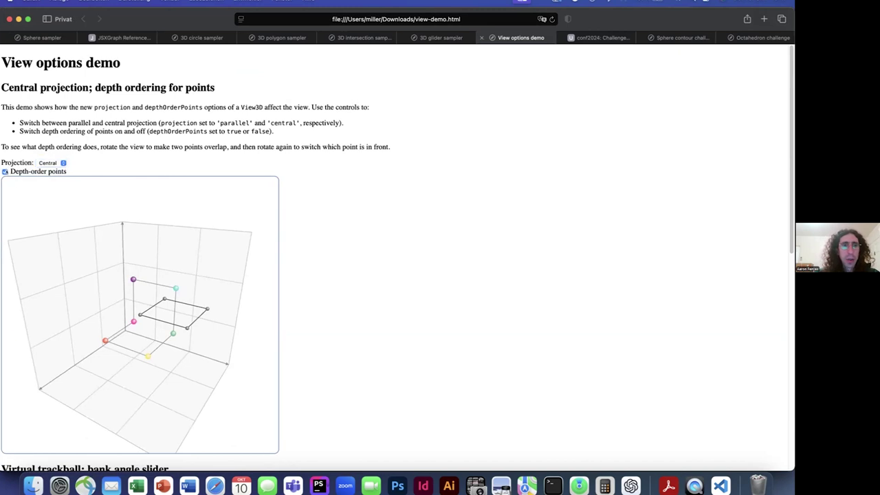
left_click_drag(120, 268, 5, 172)
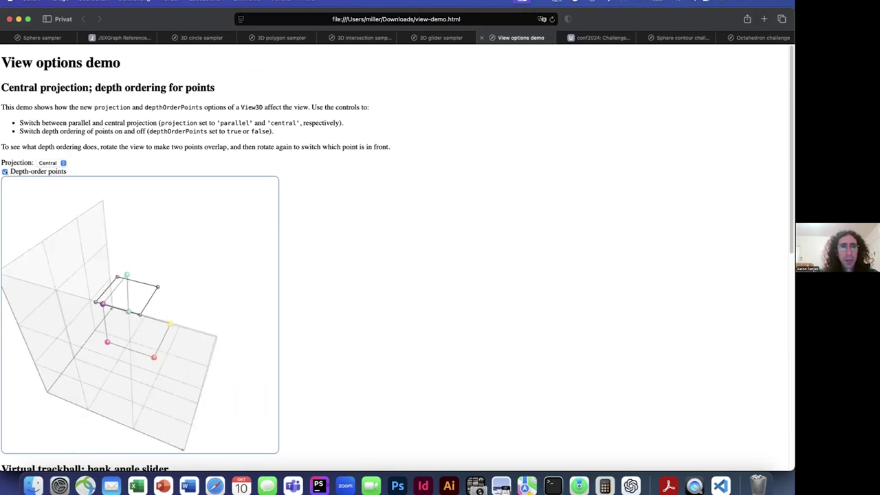
left_click_drag(114, 304, 112, 304)
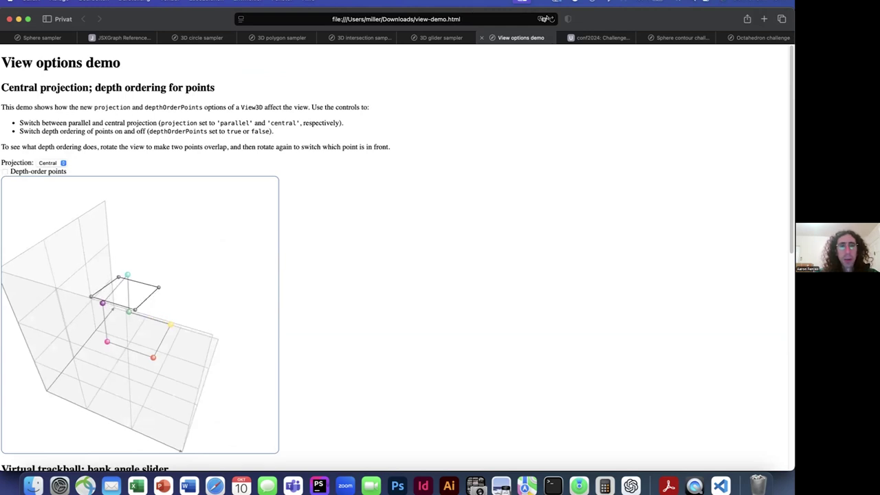
Reload the View options demo, set the projection to Central and rotate the view so the purple and green points overlap.
left_click(550, 18)
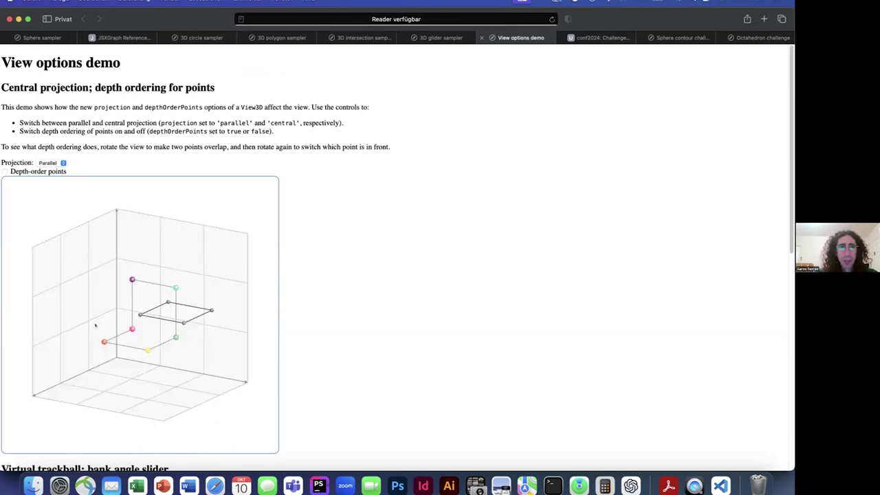
left_click(48, 162)
left_click(46, 170)
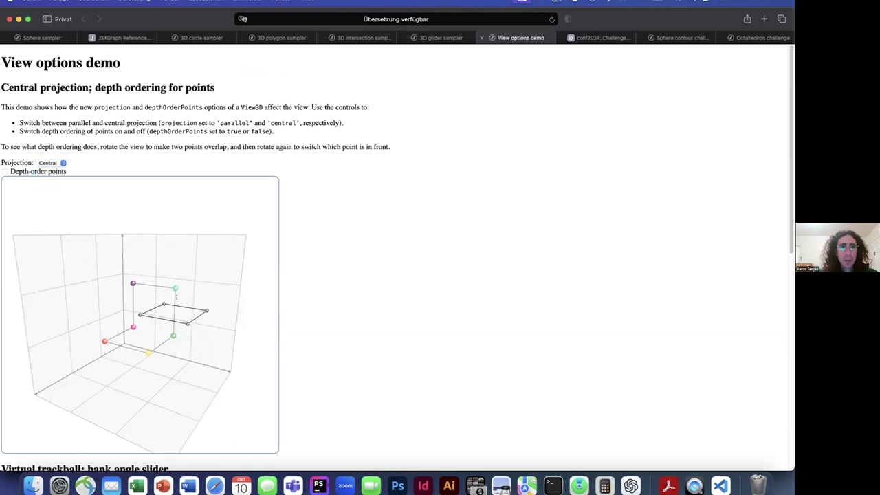
left_click_drag(68, 295, 20, 252)
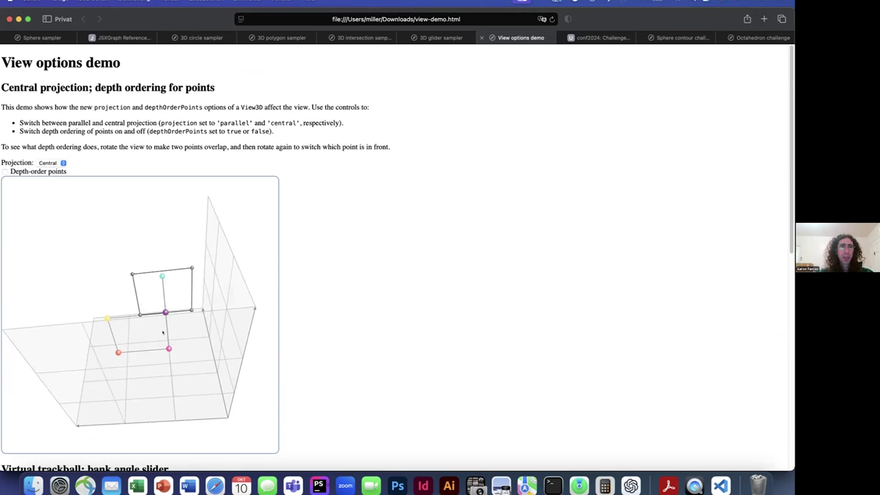
Turn on depth ordering for points and rotate the view to swap which of the purple and green points is in front.
left_click_drag(97, 298, 251, 368)
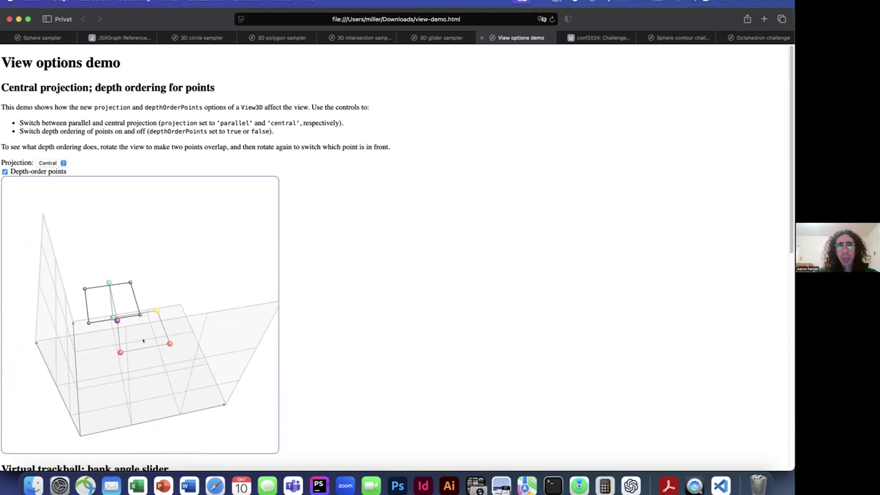
left_click_drag(157, 357, 9, 287)
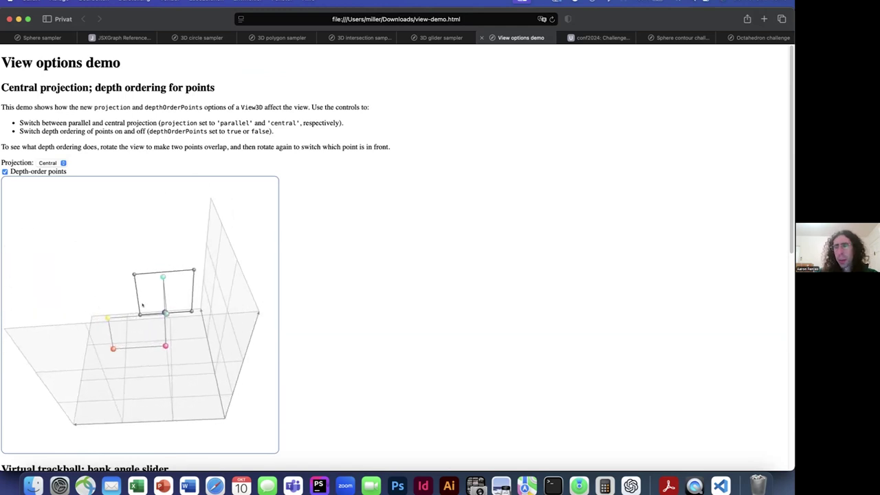
left_click_drag(169, 332, 163, 370)
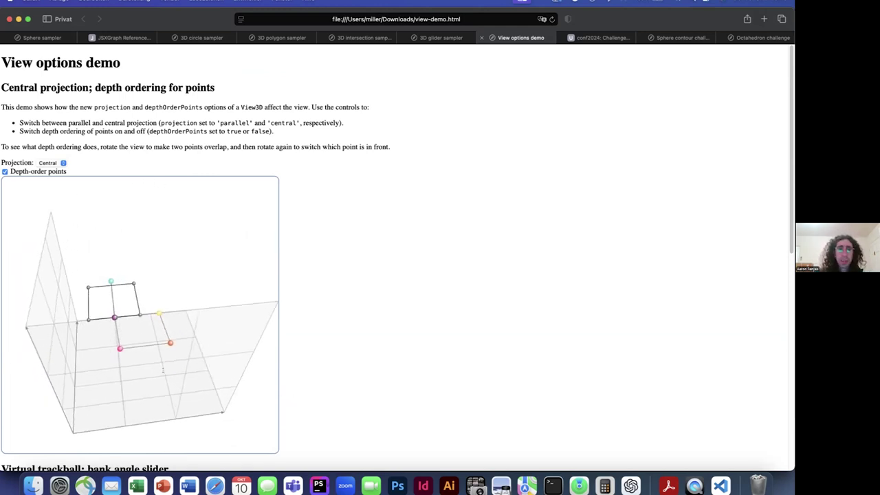
Toggle depth ordering off and on again while rotating the view to compare how the purple and green points overlap.
left_click(4, 172)
left_click_drag(72, 309, 282, 280)
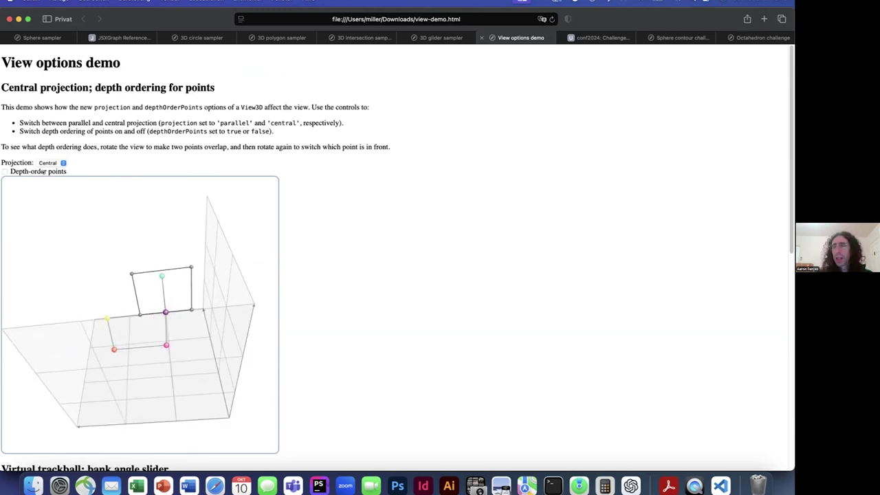
key("space")
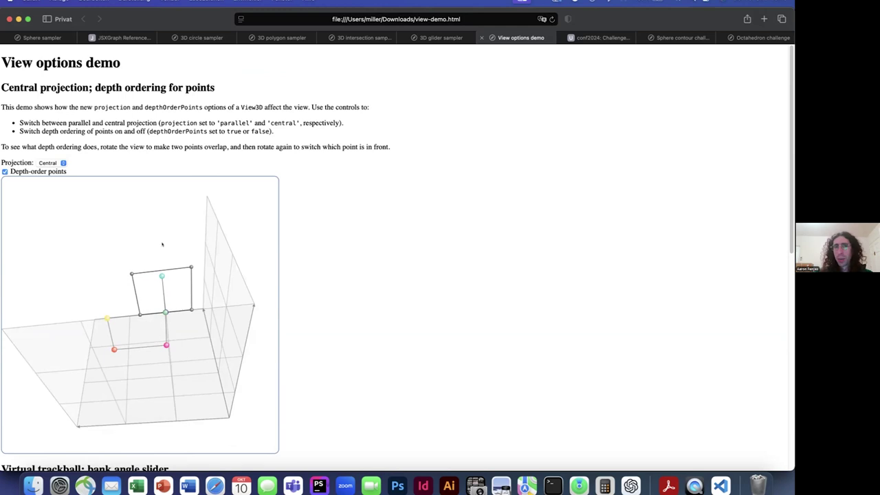
left_click_drag(230, 353, 415, 333)
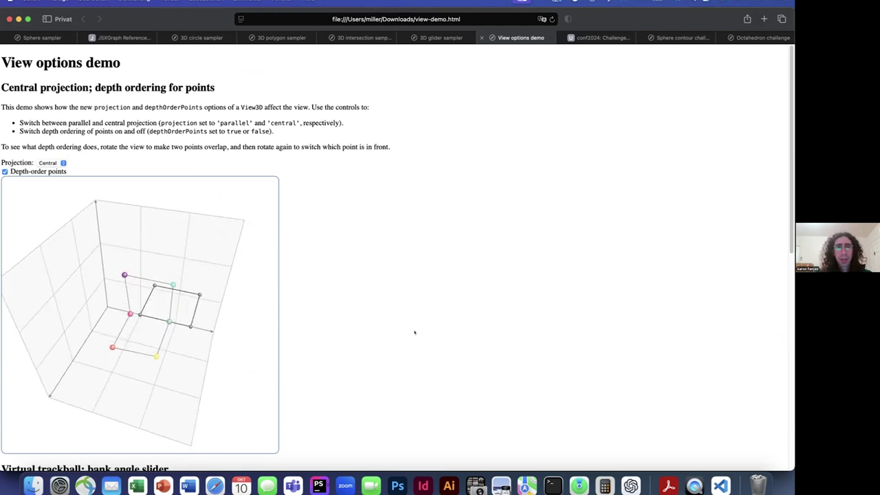
Examine the orientation control notes and the bank, elevation and azimuth sliders in the Virtual trackball section.
scroll(414, 333, "down", 1)
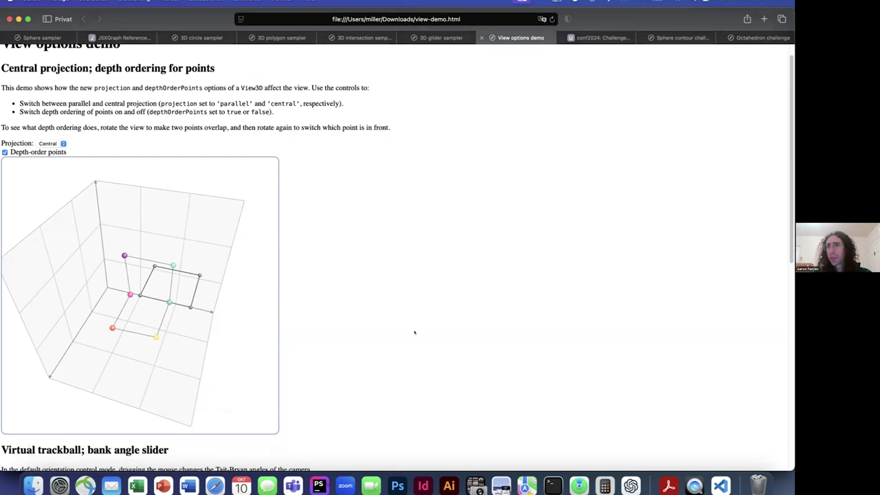
scroll(415, 333, "down", 1)
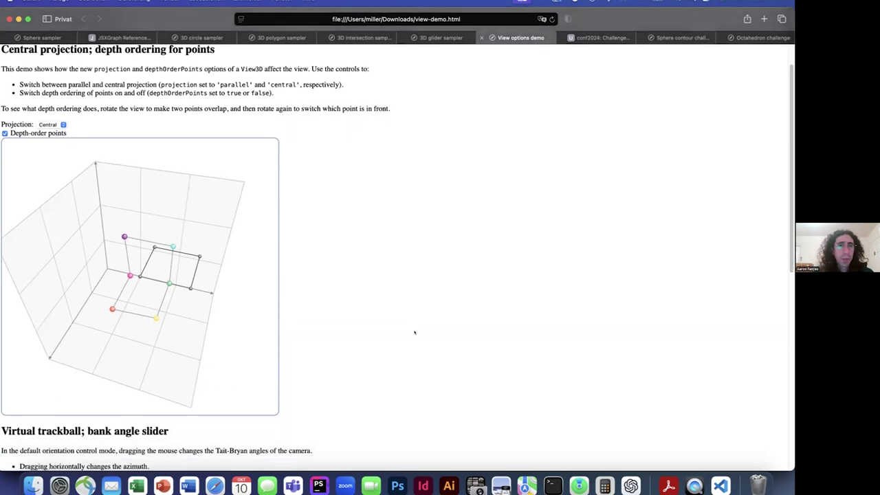
scroll(414, 333, "down", 5)
scroll(414, 333, "down", 3)
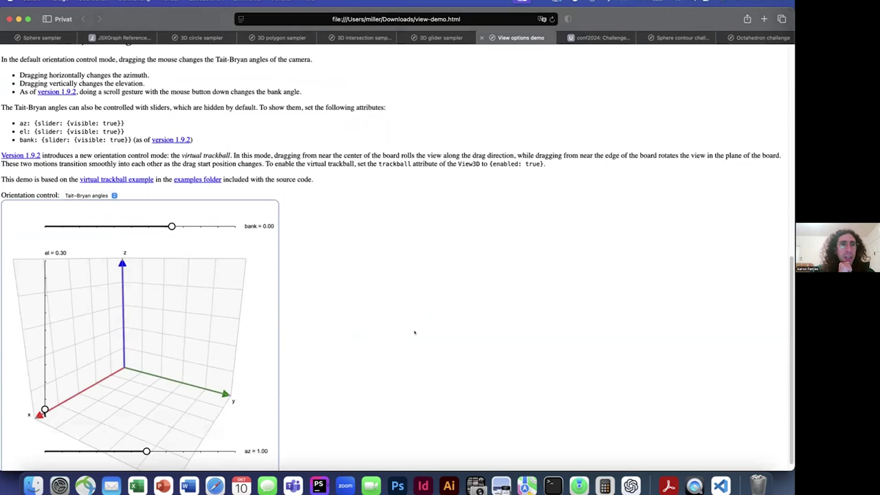
scroll(414, 333, "up", 2)
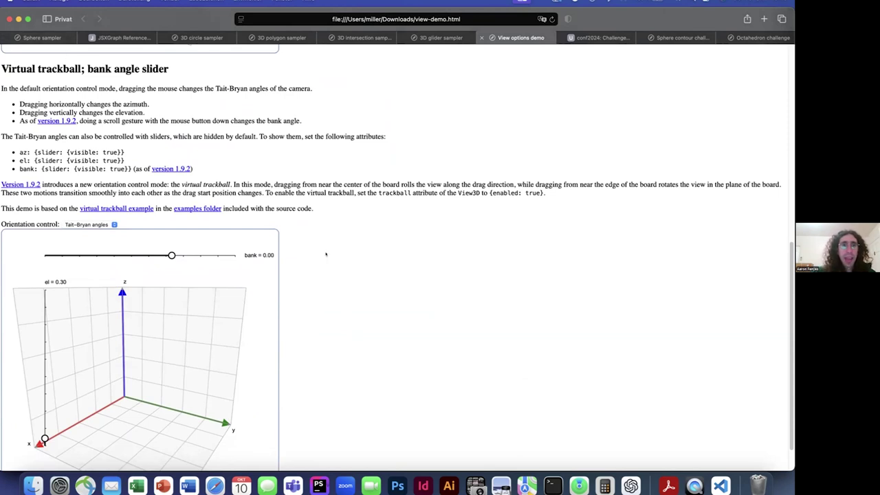
scroll(325, 244, "down", 1)
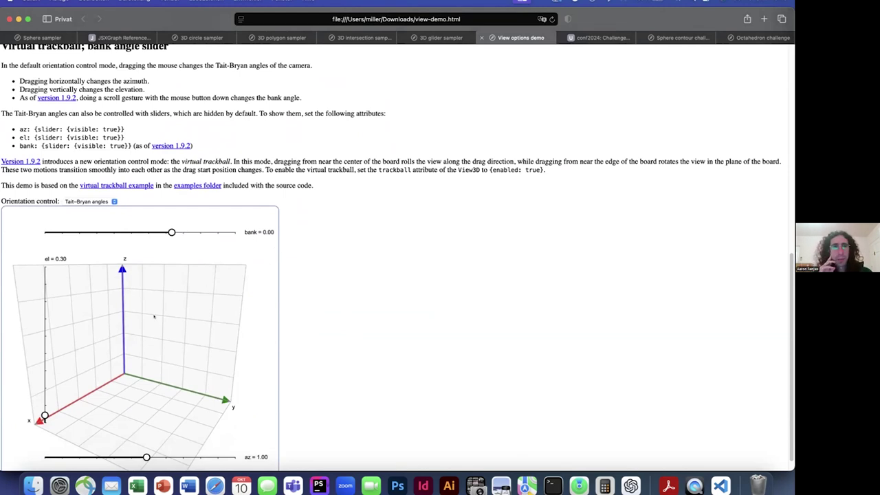
Rotate the axes in Tait–Bryan mode and adjust the orientation sliders to elevation 0.12, bank 0.03 and azimuth 1.09.
left_click_drag(164, 316, 179, 357)
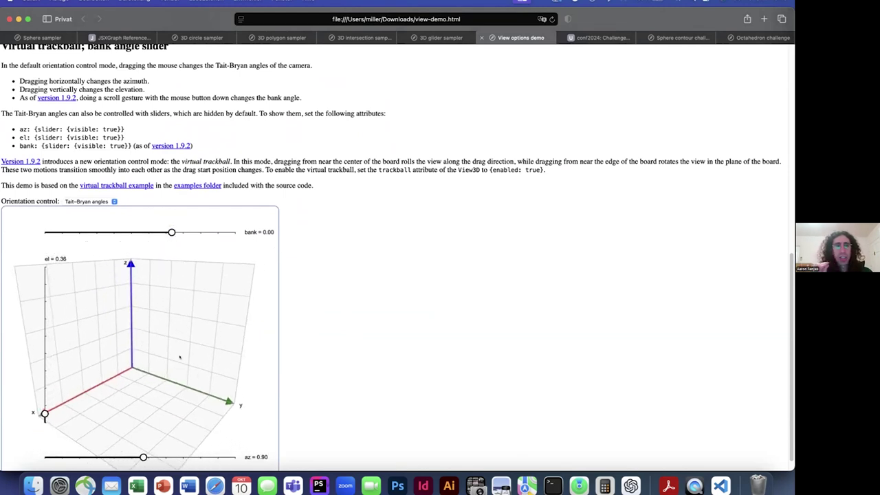
scroll(156, 421, "down", 1)
left_click_drag(142, 440, 160, 441)
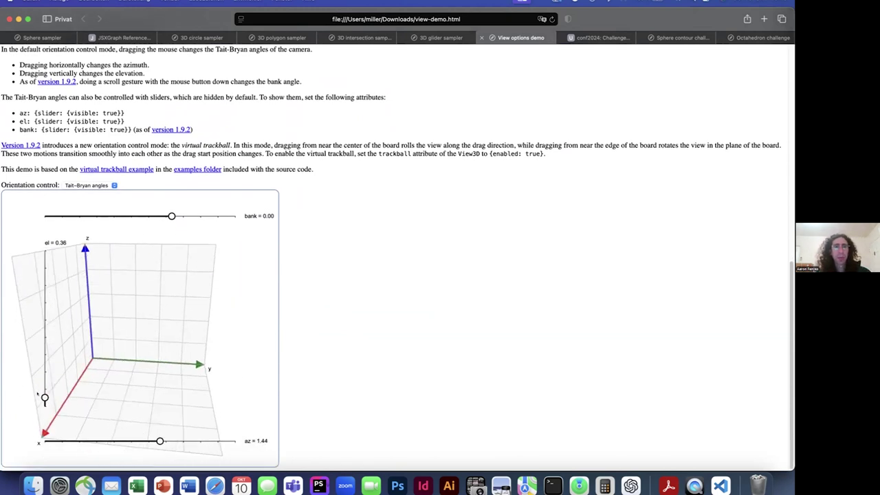
mouse_move(44, 398)
left_mouse_down()
mouse_move(45, 248)
mouse_move(45, 404)
left_mouse_up()
mouse_move(172, 216)
left_mouse_down()
mouse_move(131, 216)
mouse_move(198, 215)
mouse_move(152, 216)
mouse_move(172, 216)
left_mouse_up()
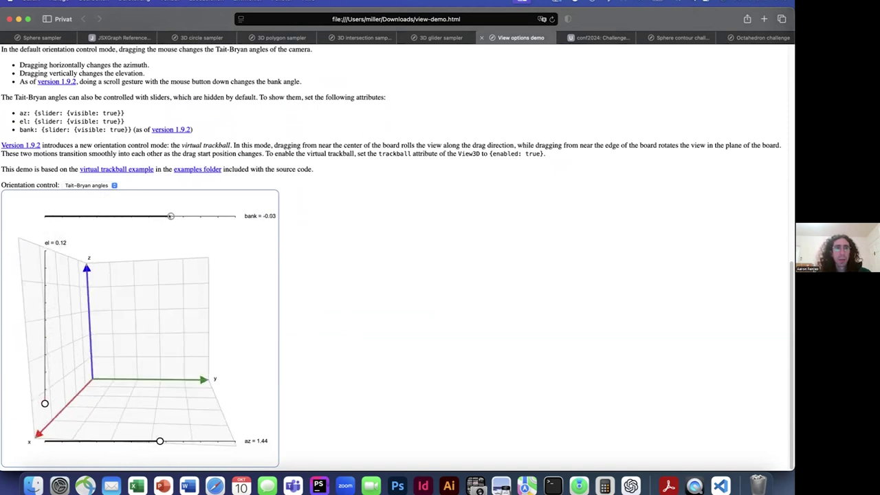
mouse_move(159, 440)
left_mouse_down()
mouse_move(128, 441)
mouse_move(158, 439)
mouse_move(149, 441)
left_mouse_up()
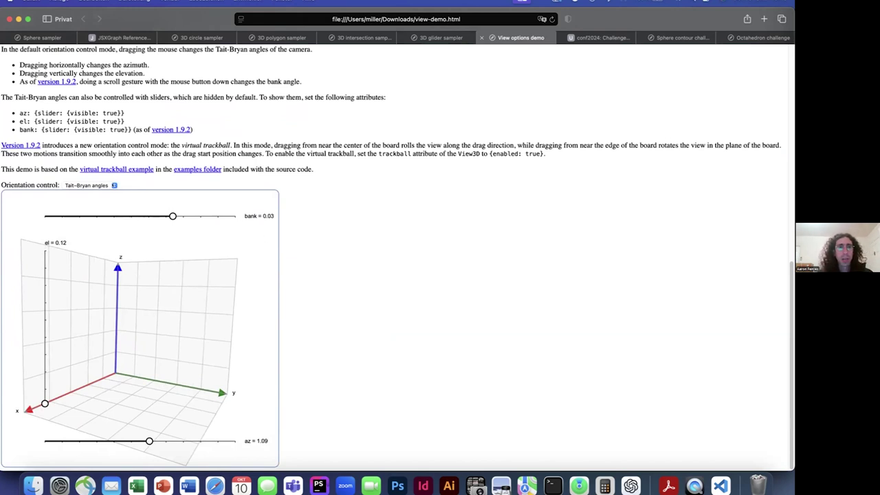
Switch the orientation control to Virtual trackball and rotate the view from both near the center and near the edge of the board.
left_click(114, 185)
left_click(102, 194)
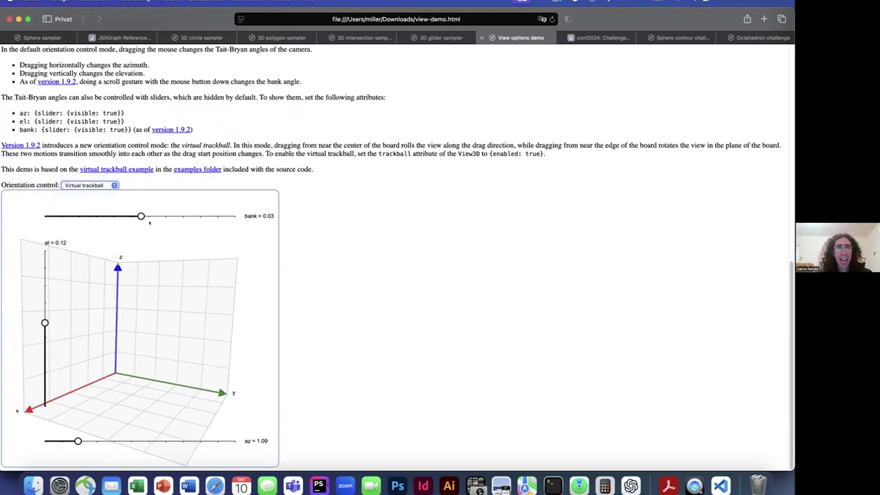
left_click(140, 216)
mouse_move(141, 216)
left_mouse_down()
mouse_move(170, 216)
mouse_move(138, 215)
left_mouse_up()
mouse_move(184, 237)
left_mouse_down()
mouse_move(163, 236)
mouse_move(184, 243)
left_mouse_up()
left_click_drag(221, 287, 127, 414)
mouse_move(190, 407)
left_mouse_down()
mouse_move(233, 351)
mouse_move(196, 406)
left_mouse_up()
left_click_drag(116, 243, 106, 310)
left_click_drag(261, 399, 227, 413)
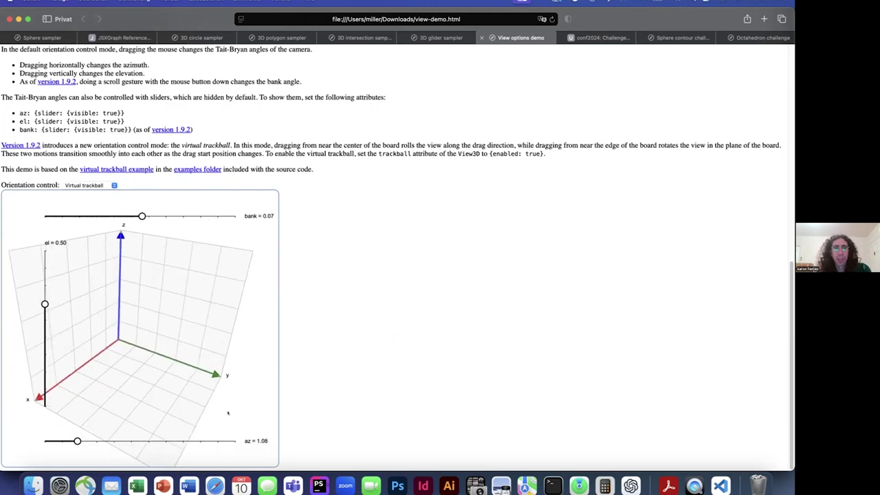
left_click_drag(89, 413, 101, 196)
Compare rotating the view with Tait–Bryan angles against Virtual trackball, leaving the orientation control on Virtual trackball.
left_click(101, 185)
left_click(83, 176)
left_click(162, 295)
mouse_move(161, 294)
left_mouse_down()
mouse_move(170, 318)
mouse_move(180, 275)
mouse_move(165, 280)
left_mouse_up()
left_click(91, 185)
left_click(82, 195)
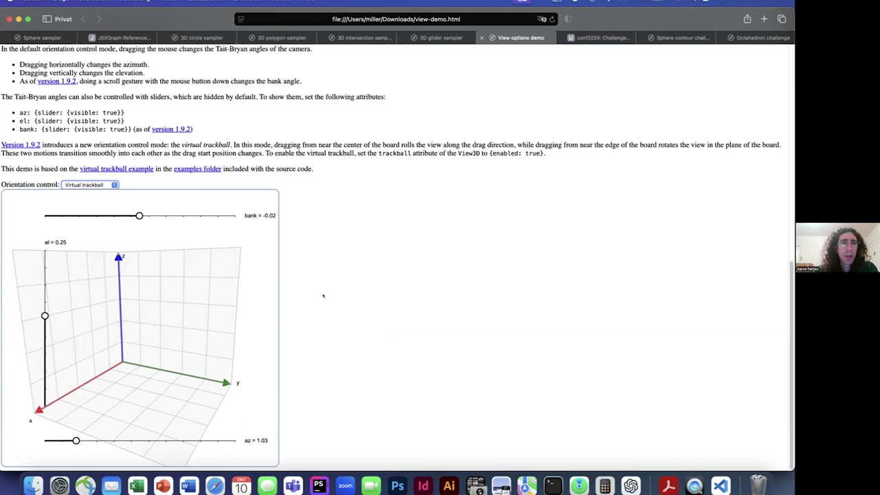
left_click(142, 321)
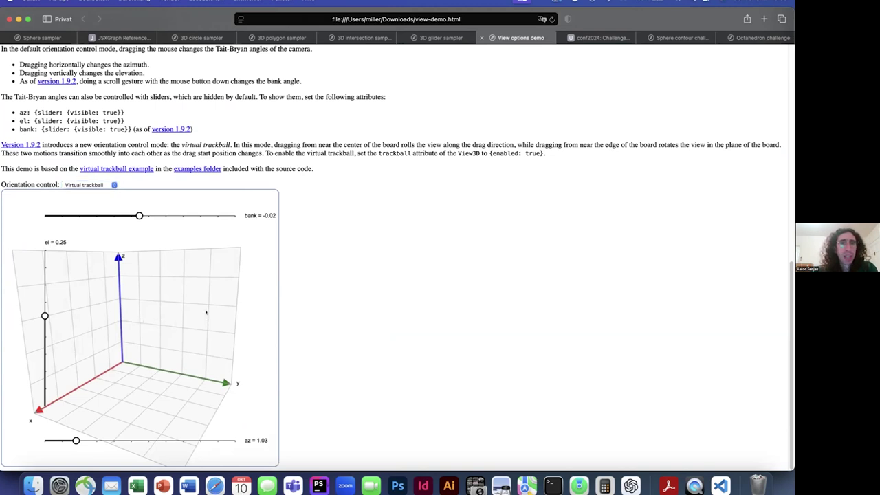
left_click_drag(192, 296, 161, 299)
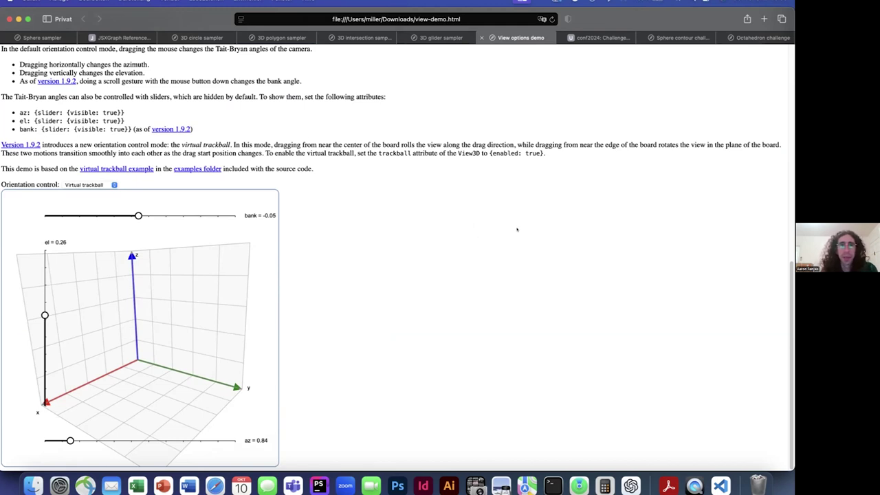
Open the conf2024 Challenges forum post and view its task description with the octahedron.html and sphere-countours.html attachments.
left_click(621, 37)
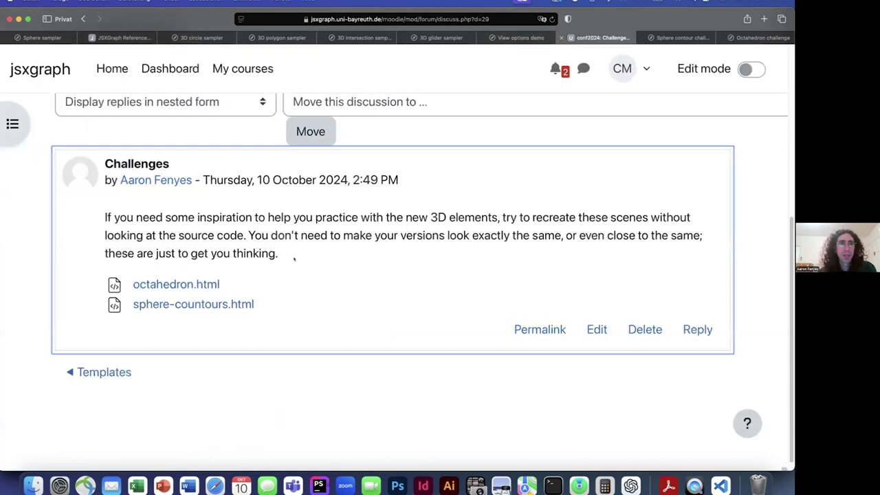
scroll(293, 261, "right", 2)
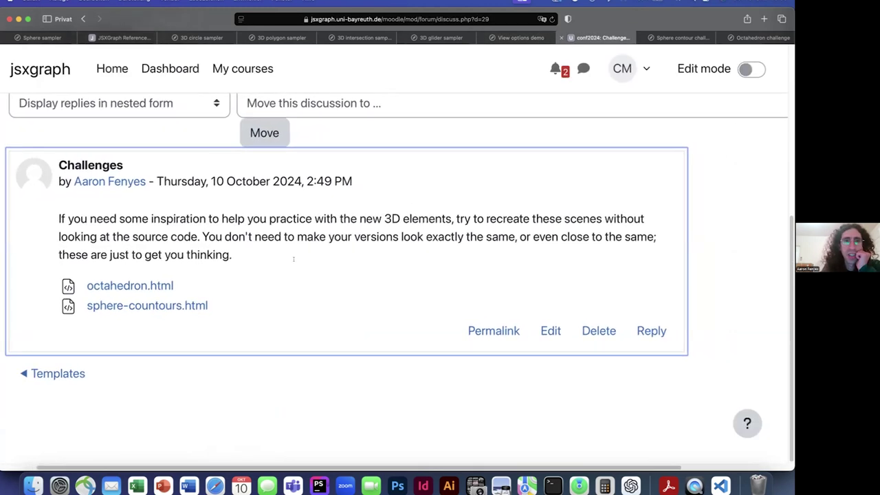
scroll(294, 261, "up", 1)
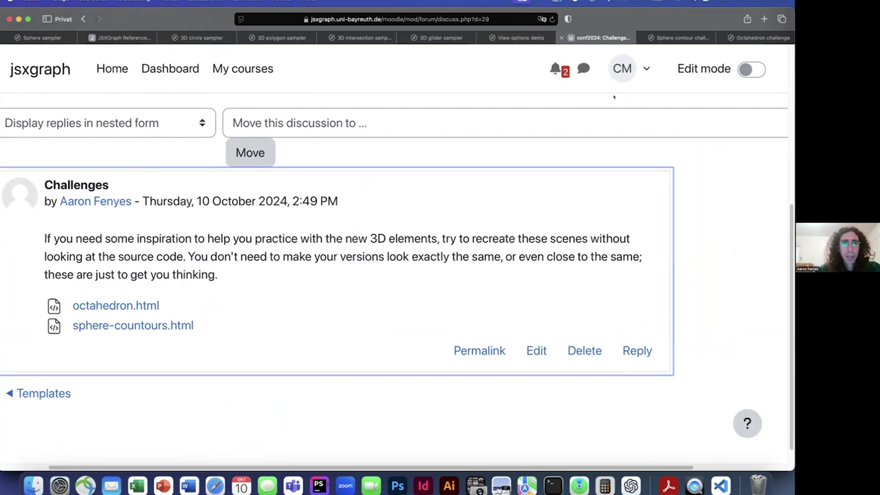
Open the Sphere contour challenge page and rotate its 3D view to inspect the contour circles from several angles.
left_click(666, 37)
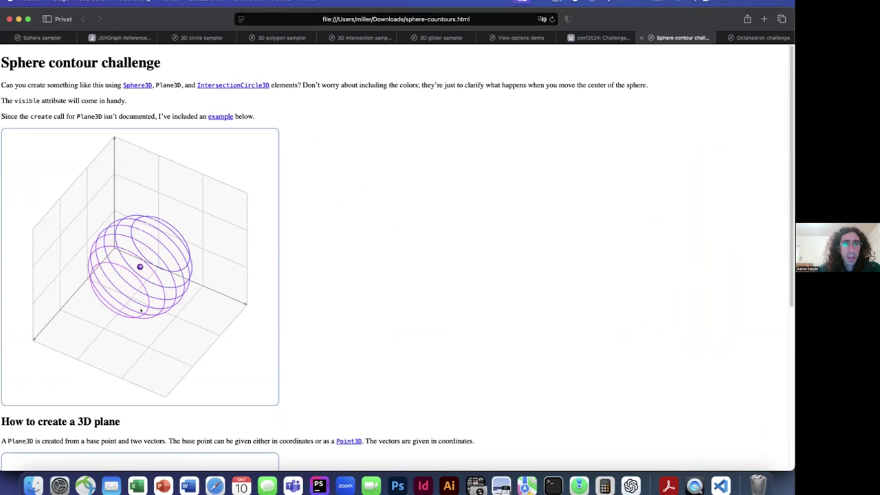
left_click_drag(182, 259, 70, 309)
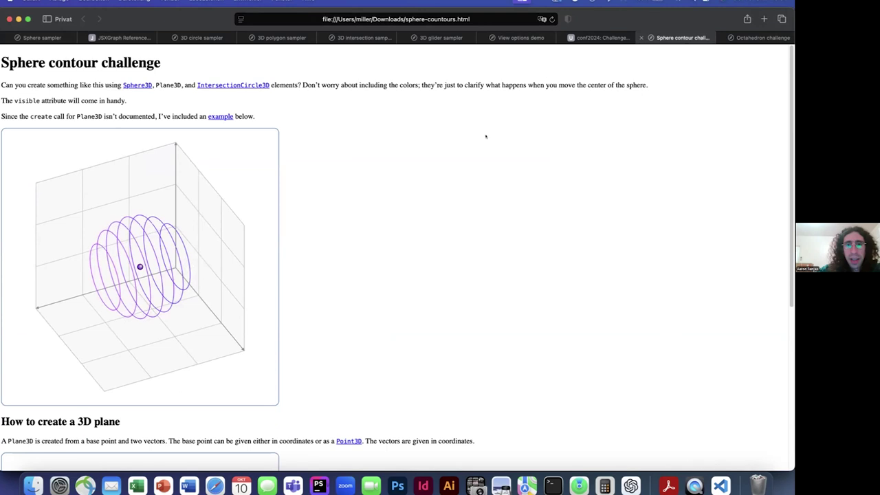
left_click(598, 40)
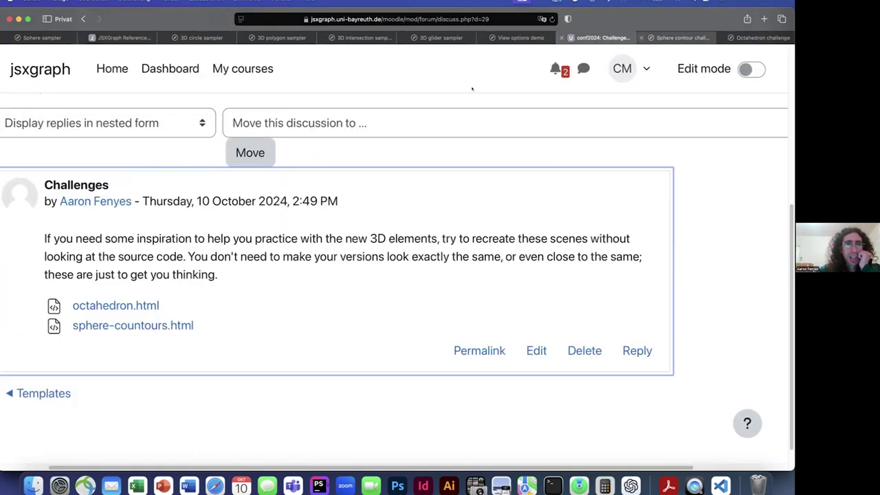
left_click(673, 36)
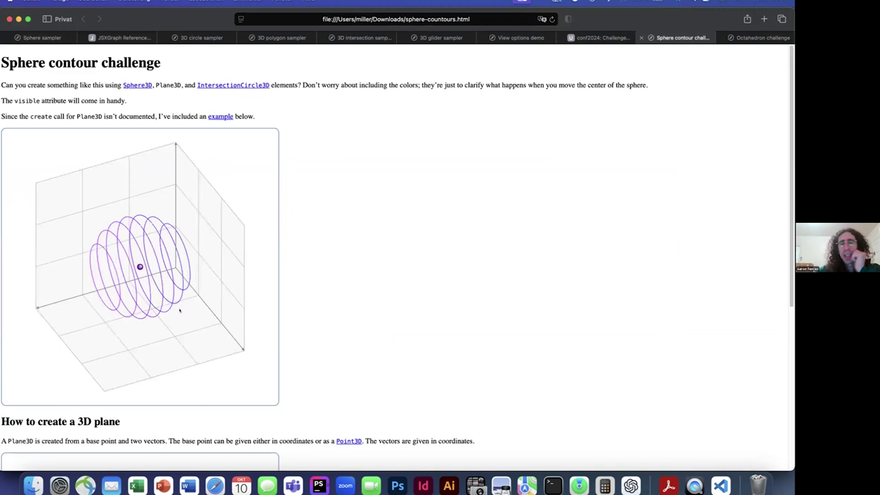
left_click_drag(122, 316, 221, 291)
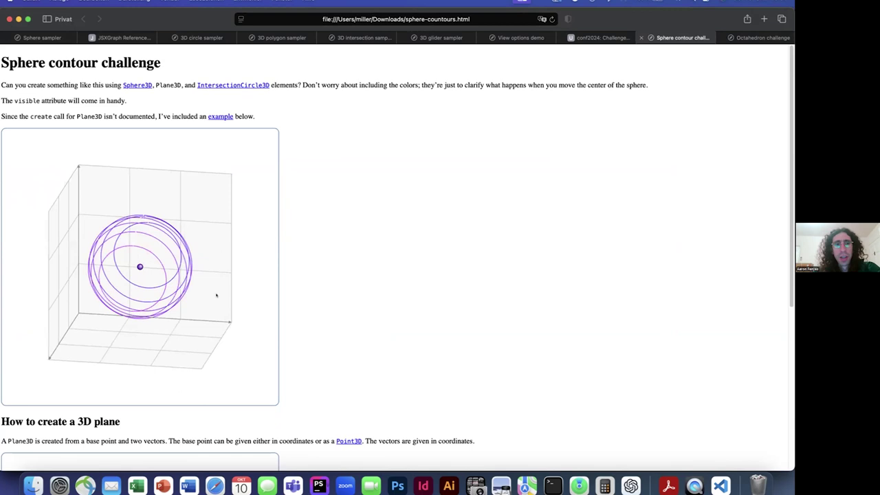
left_click_drag(177, 264, 177, 258)
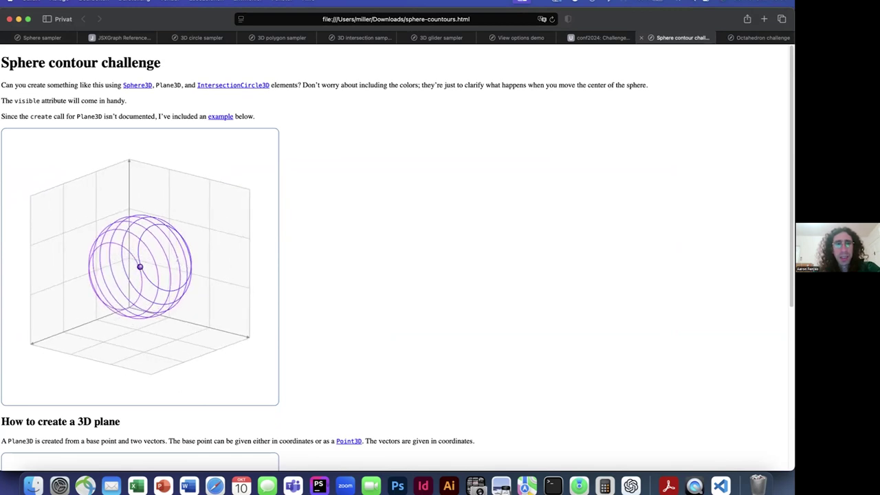
Move the center point of the contour sphere and rotate the view to inspect how the circles follow.
left_click_drag(202, 235, 154, 278)
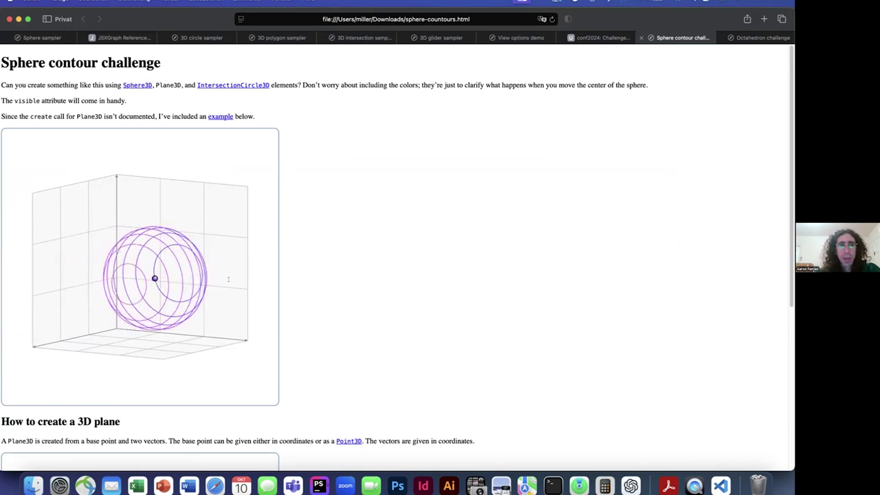
left_click_drag(228, 279, 201, 292)
left_click_drag(125, 288, 91, 292)
left_click_drag(88, 294, 158, 298)
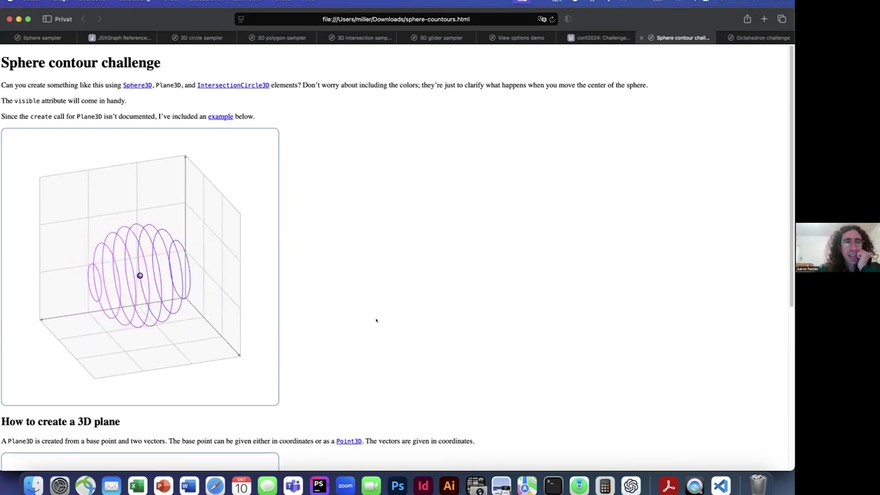
Move the base point of the green example plane in the "How to create a 3D plane" section.
scroll(376, 320, "down", 5)
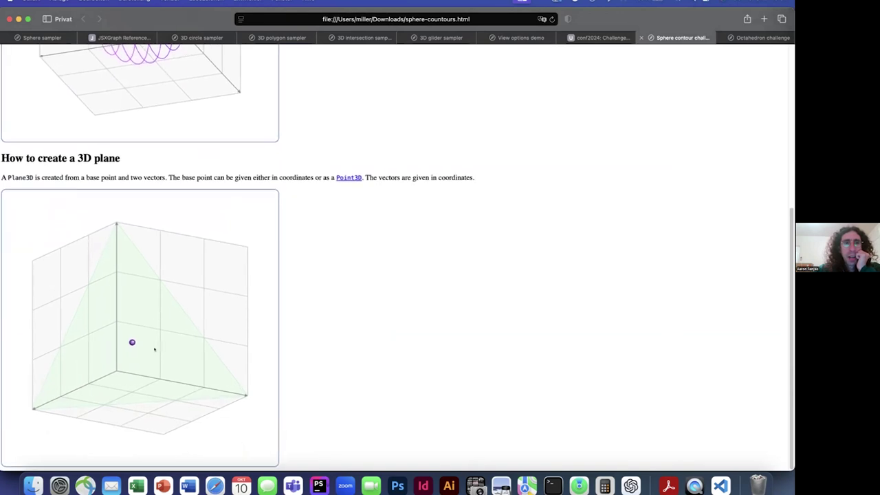
mouse_move(132, 341)
left_mouse_down()
mouse_move(150, 315)
mouse_move(112, 350)
mouse_move(100, 393)
mouse_move(137, 331)
mouse_move(141, 351)
left_mouse_up()
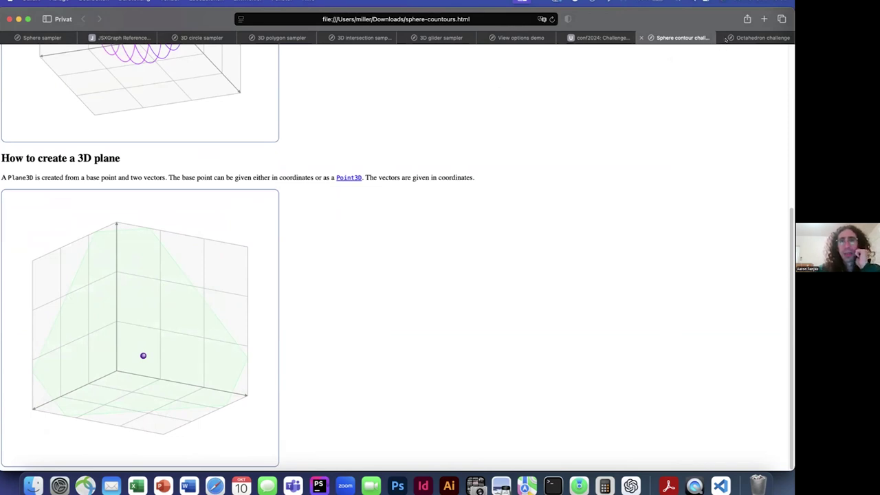
Open the Octahedron challenge page and rotate the view to inspect how the colored polygons fit together.
key("ctrl+Tab")
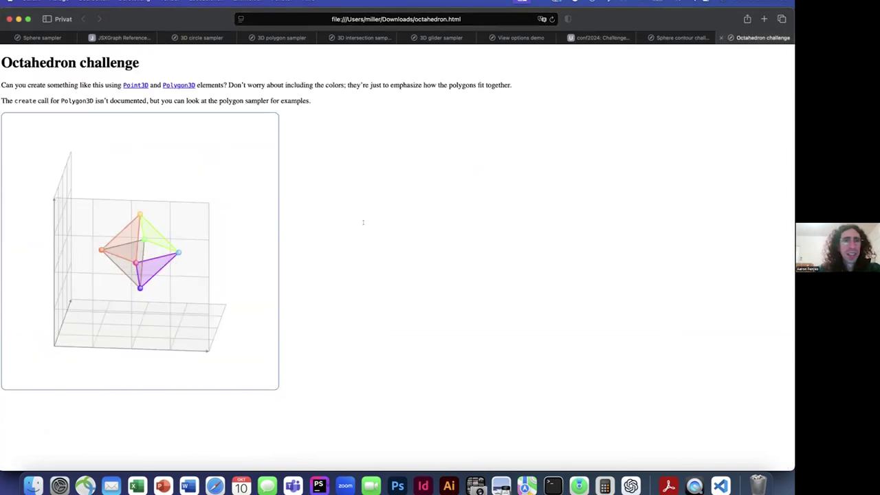
left_click_drag(161, 297, 182, 282)
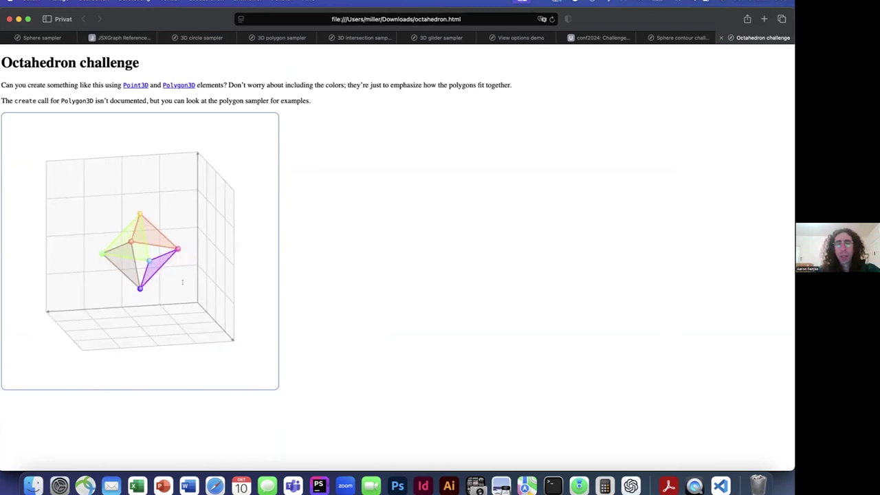